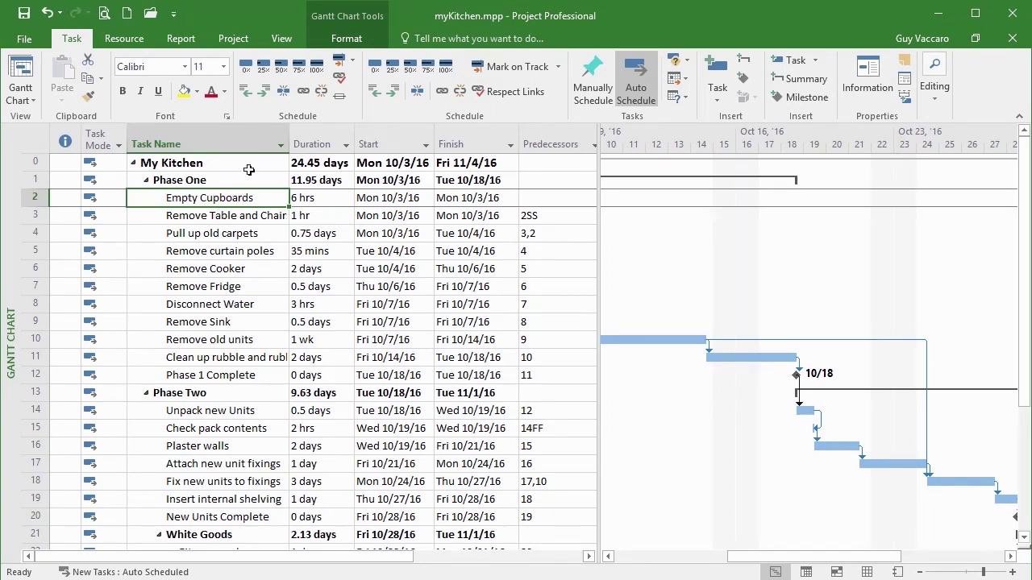
Switch to the View ribbon to reach the Sort, Outline and Filter commands.
left_click(280, 42)
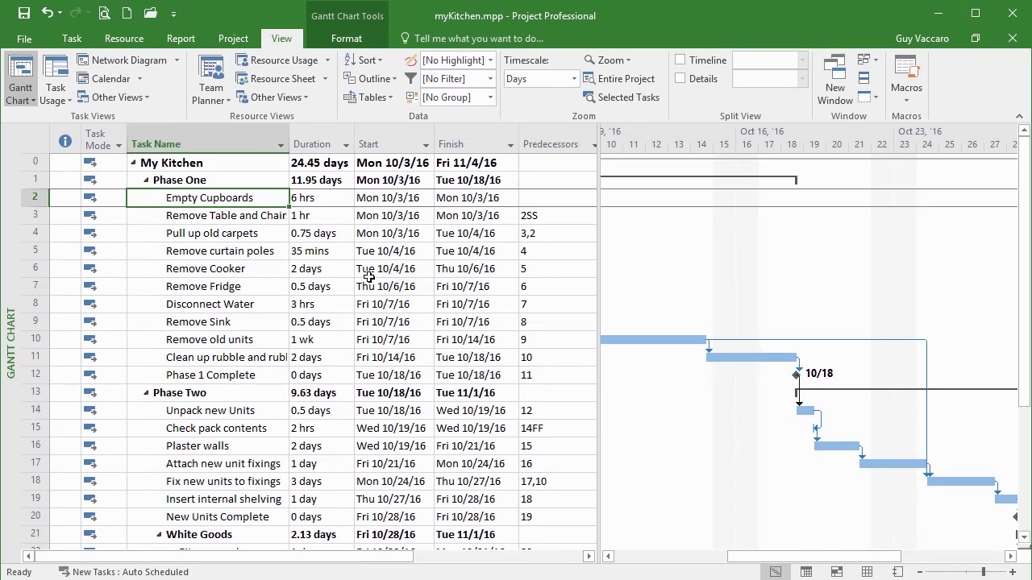
Sort the myKitchen tasks by start date.
left_click(268, 271)
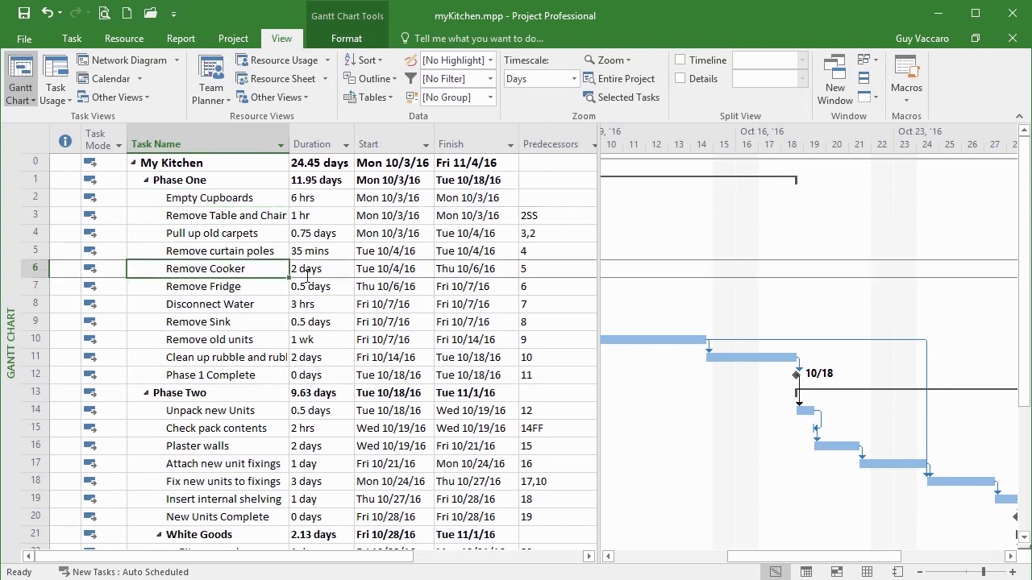
left_click(380, 60)
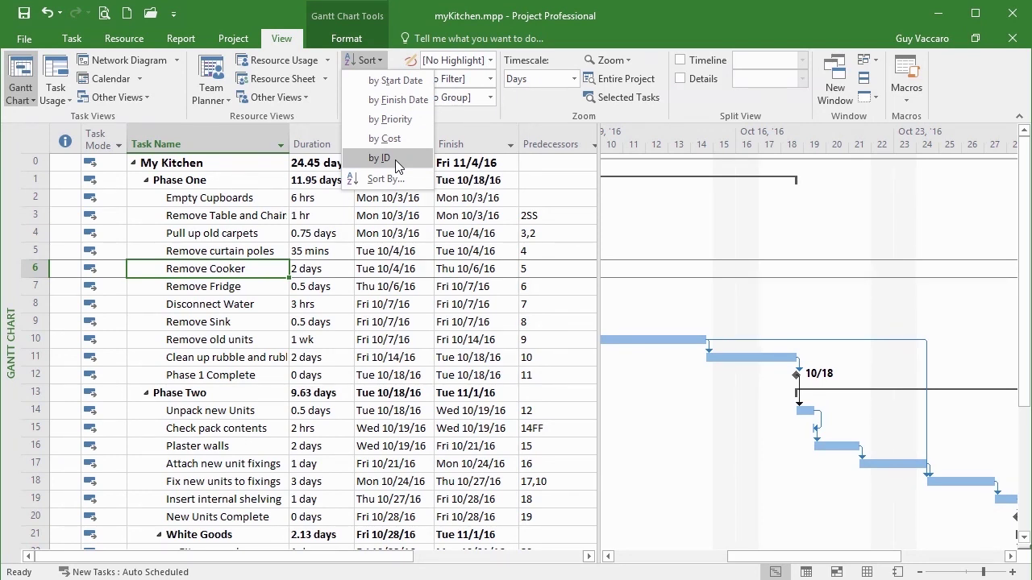
left_click(395, 83)
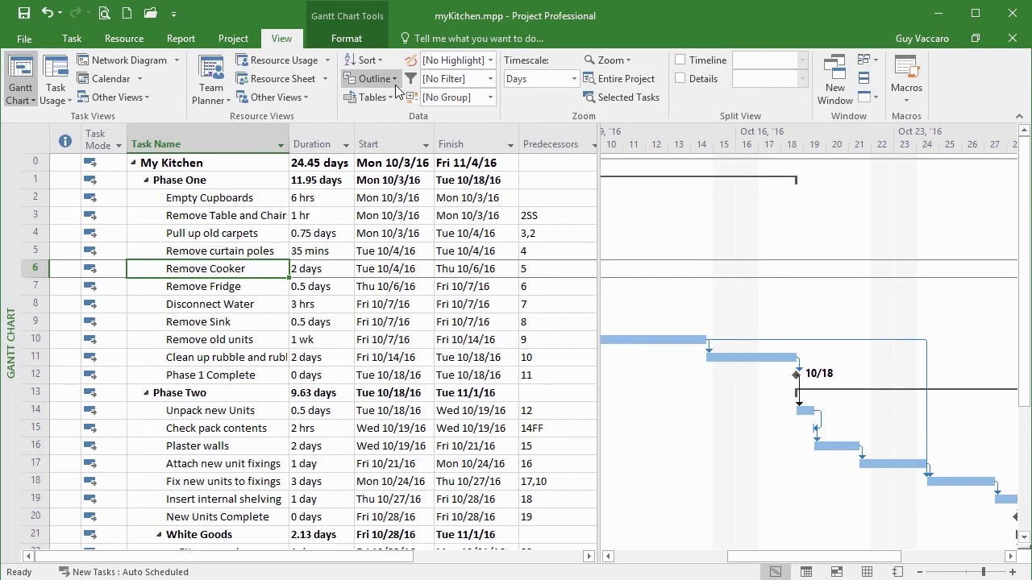
Re-sort the tasks by finish date and scroll the timeline back to early October.
left_click(367, 60)
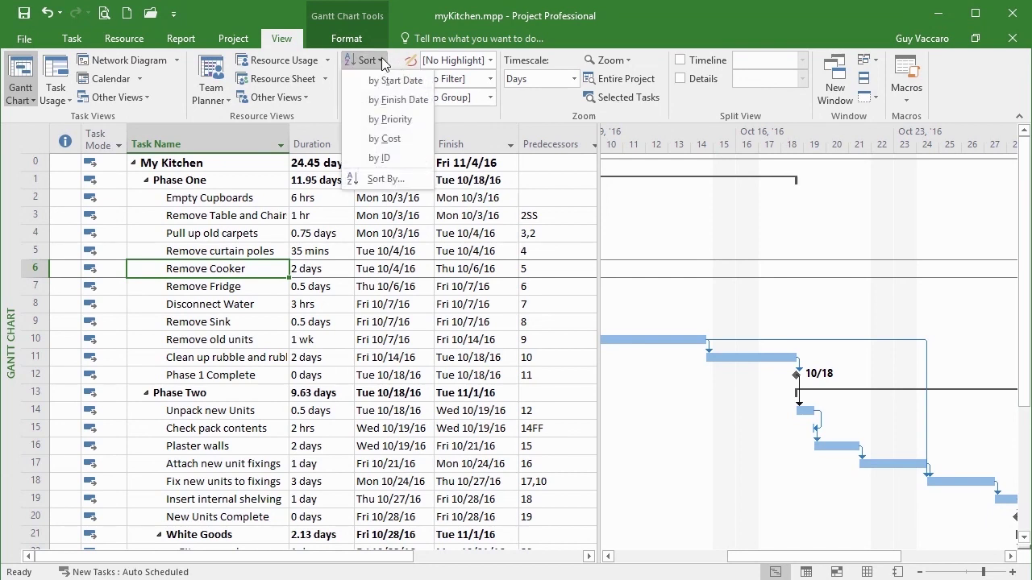
left_click(390, 100)
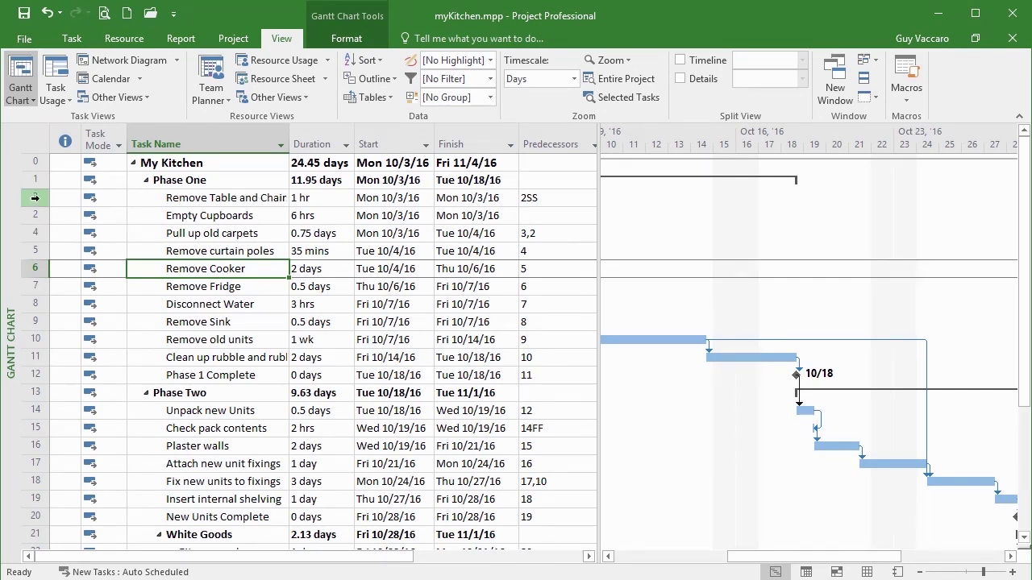
left_click_drag(809, 561, 695, 560)
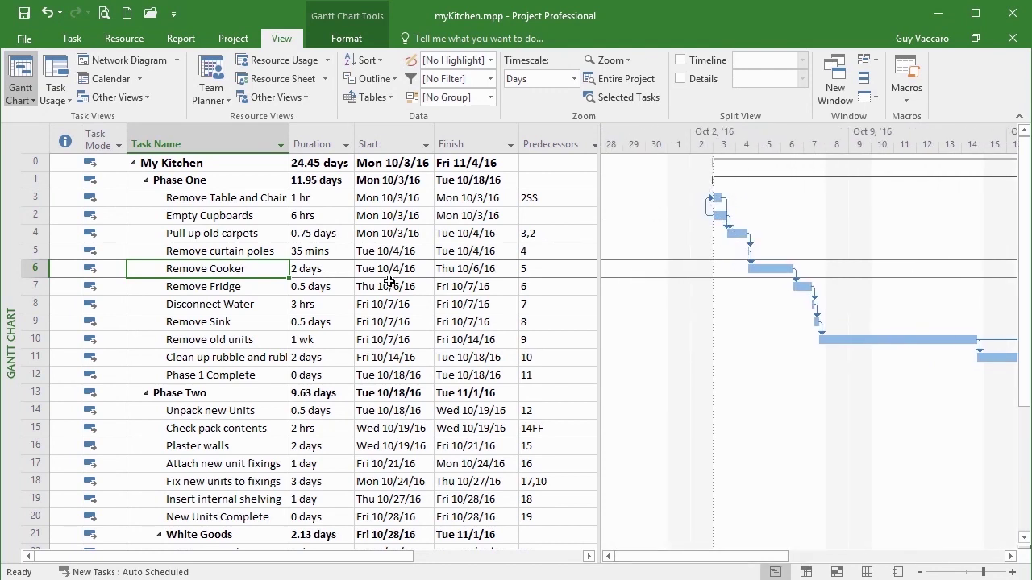
left_click(378, 60)
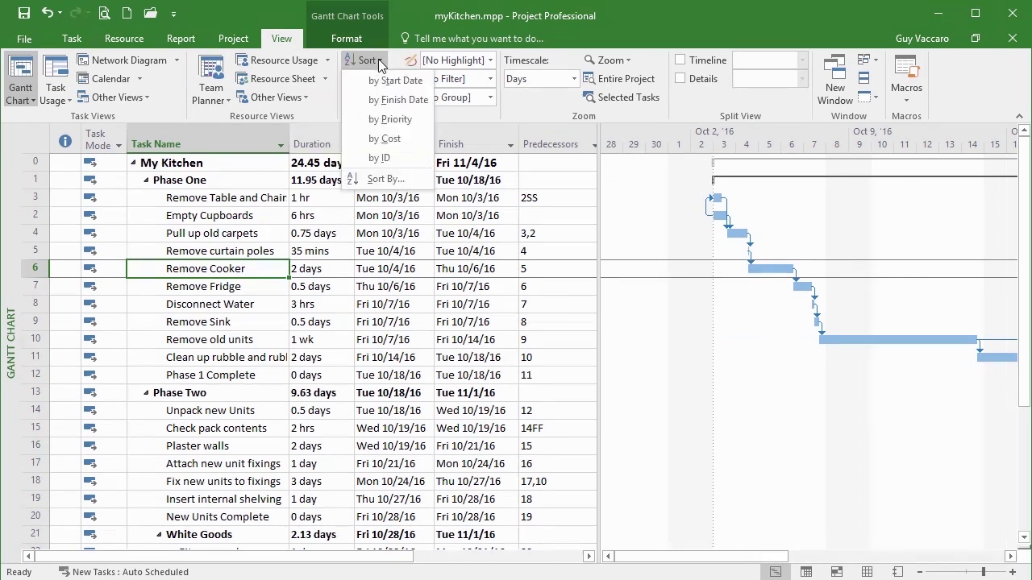
Sort the tasks by Priority, then return them to ID order.
left_click(390, 117)
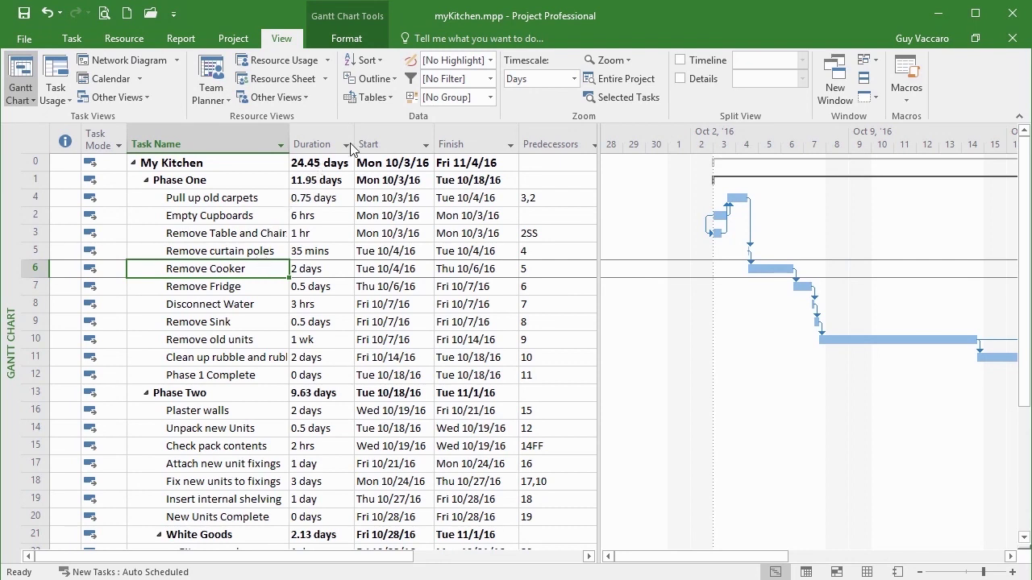
left_click(382, 61)
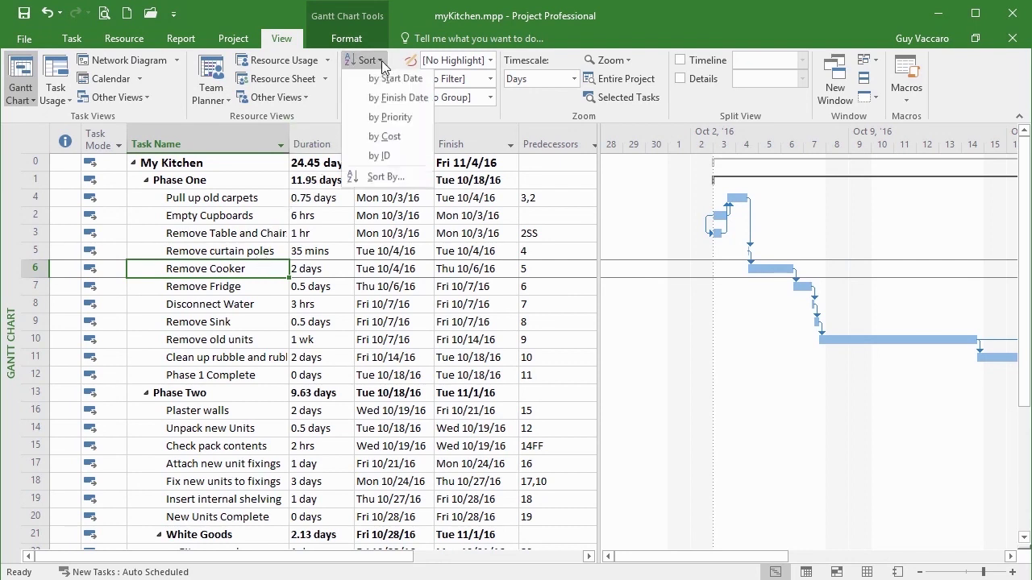
left_click(380, 156)
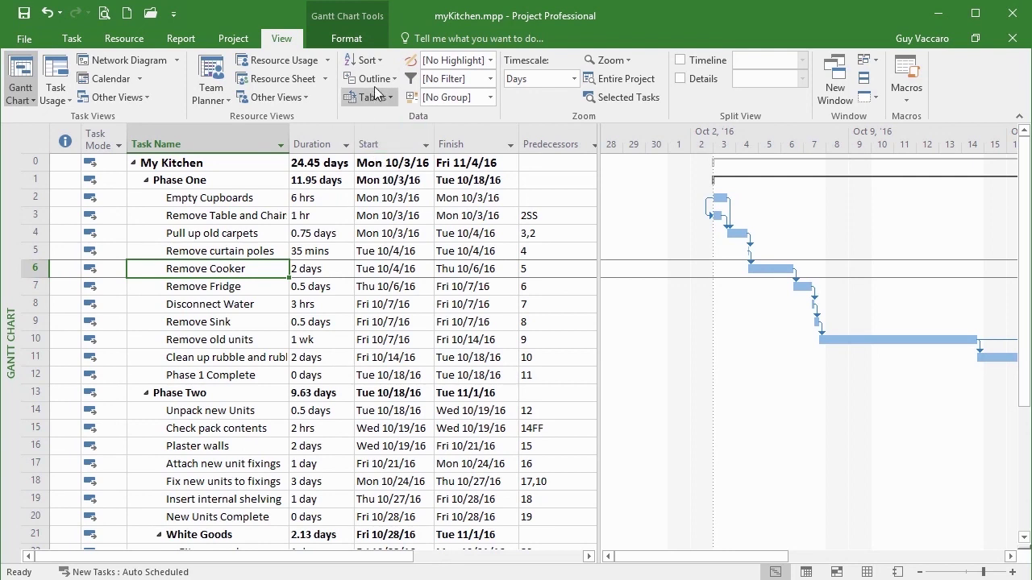
left_click(382, 62)
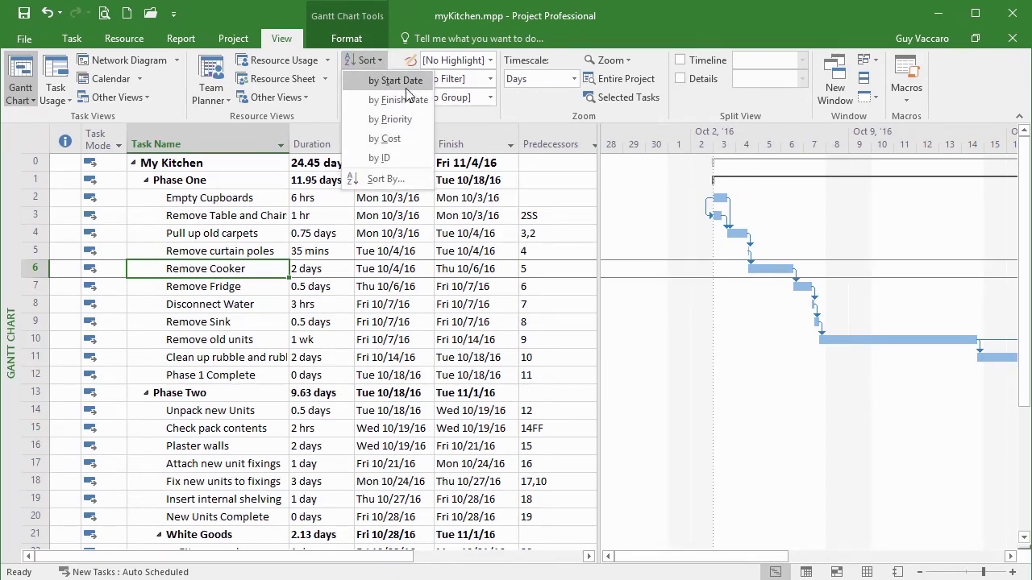
In the Sort dialog, set Sort by to Start and Then by to Priority, then apply.
left_click(382, 179)
left_click_drag(447, 184, 430, 154)
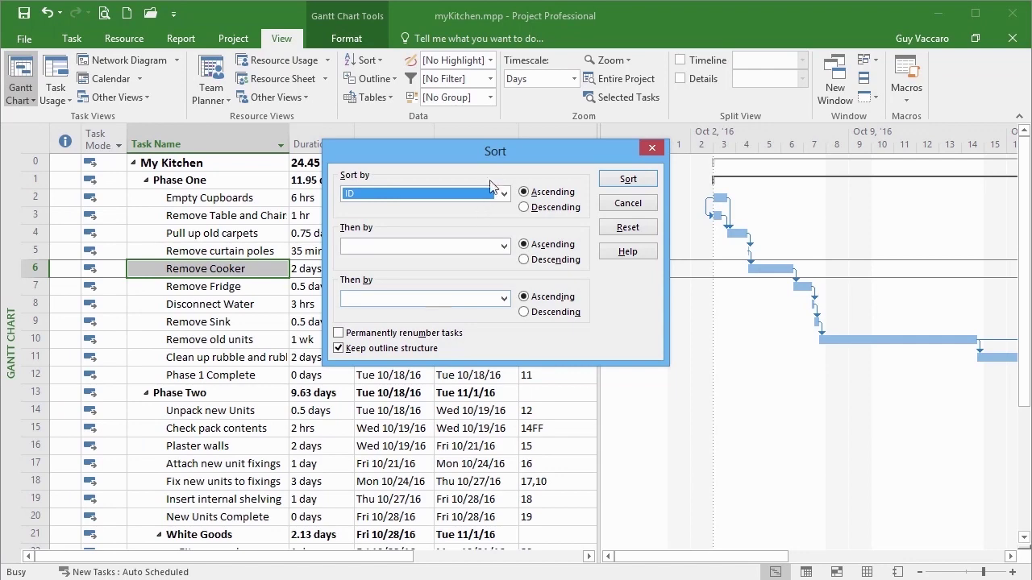
left_click_drag(494, 157, 742, 194)
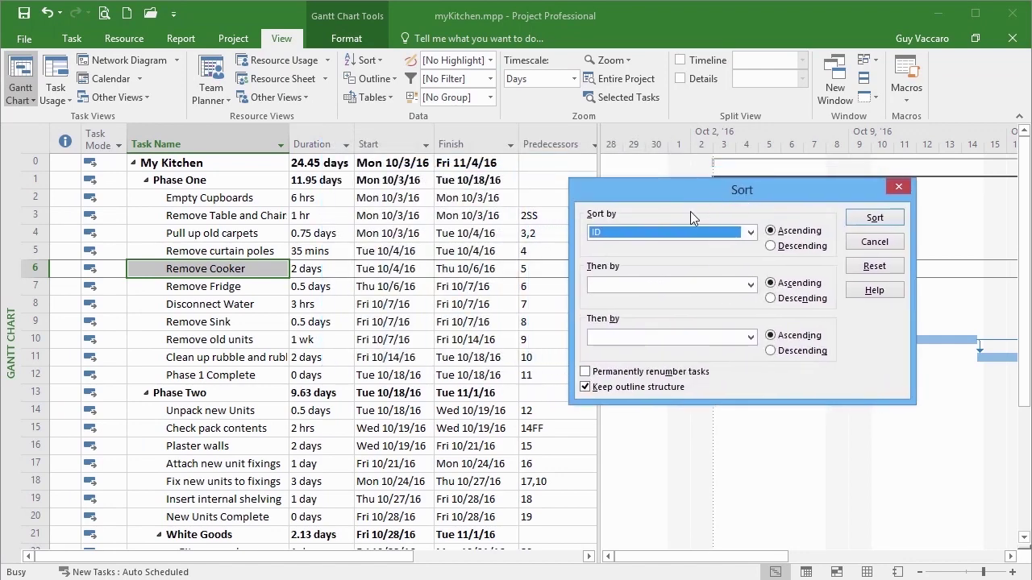
left_click(749, 233)
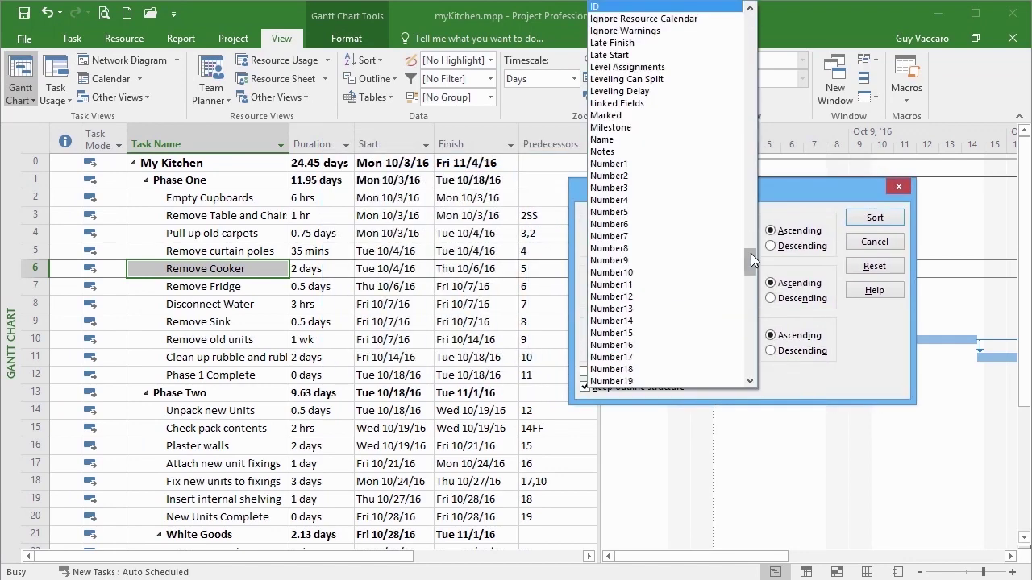
left_click_drag(751, 254, 739, 304)
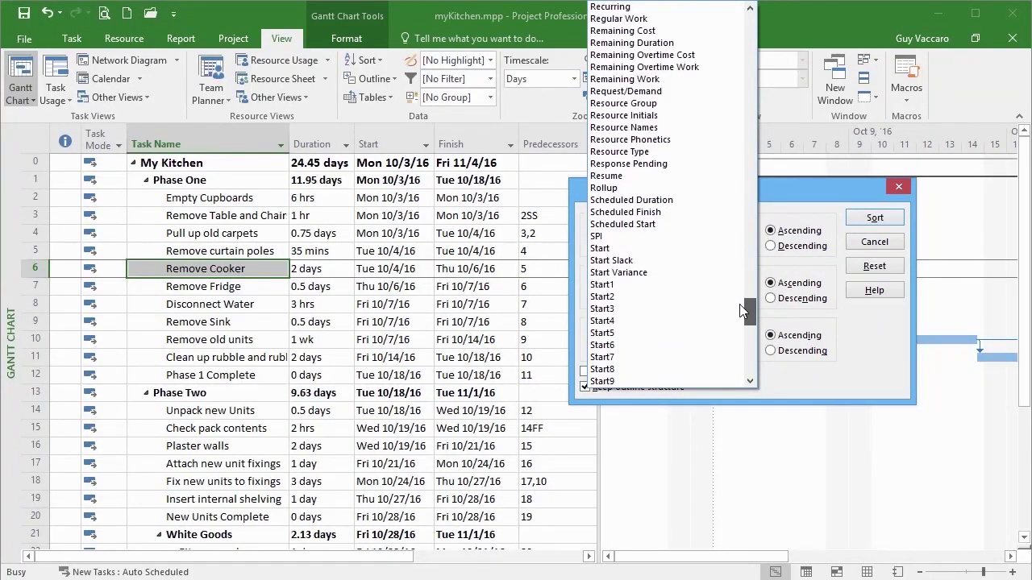
left_click(631, 250)
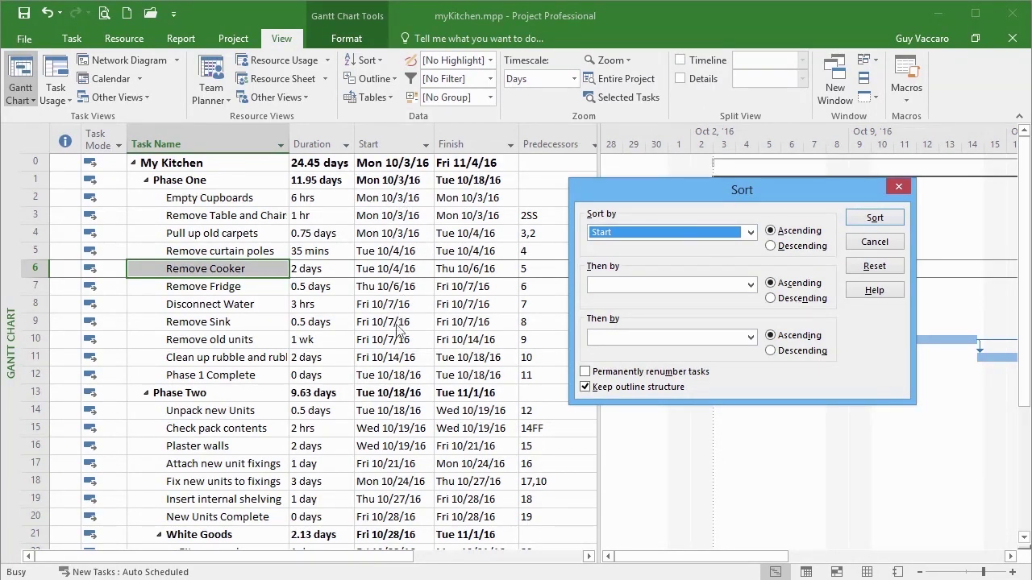
left_click(749, 286)
type("pr")
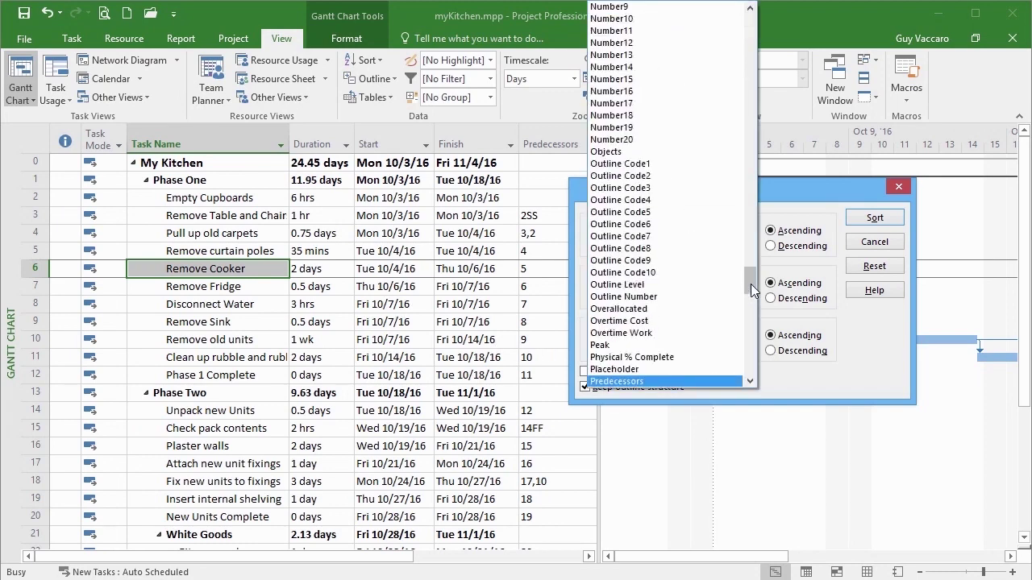
scroll(752, 290, "down", 2)
left_click(704, 347)
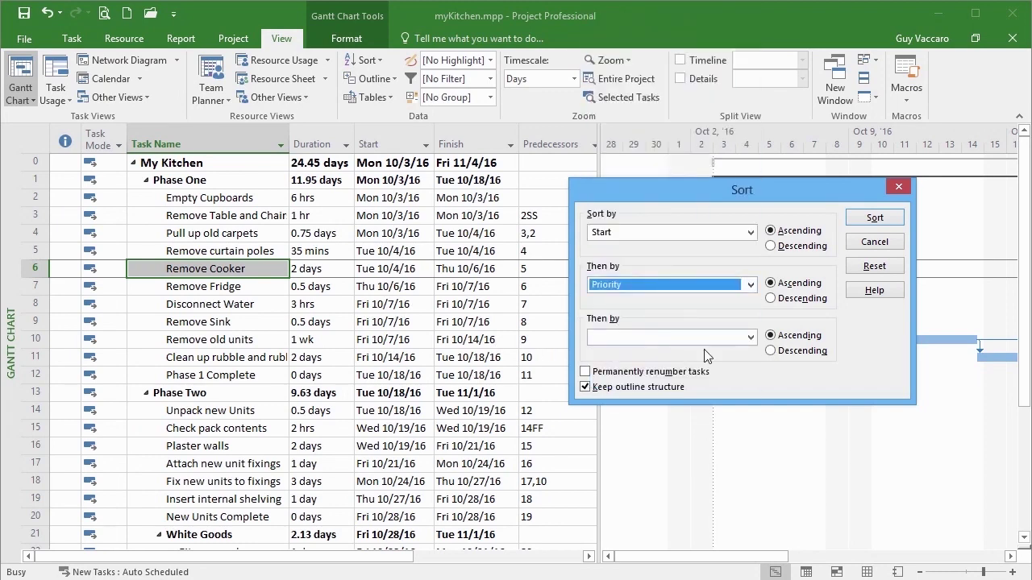
left_click(874, 220)
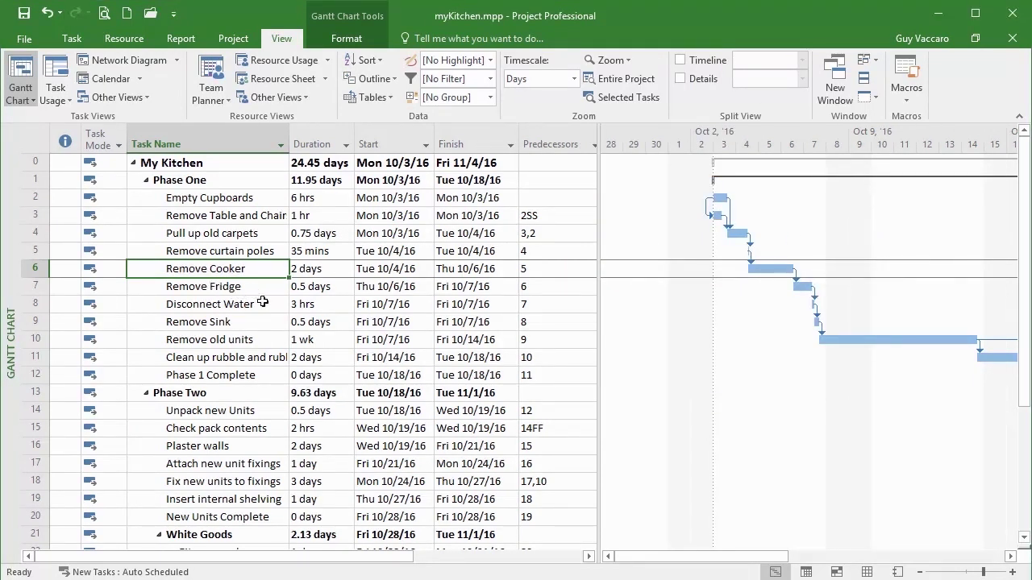
Change the priority of the Remove old units task in its task details.
double_click(232, 342)
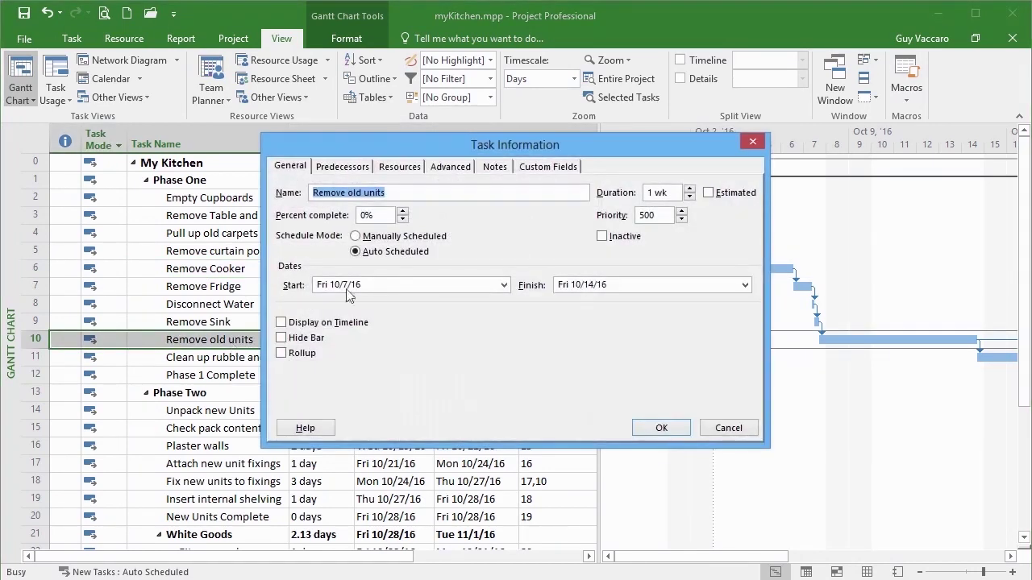
left_click(647, 216)
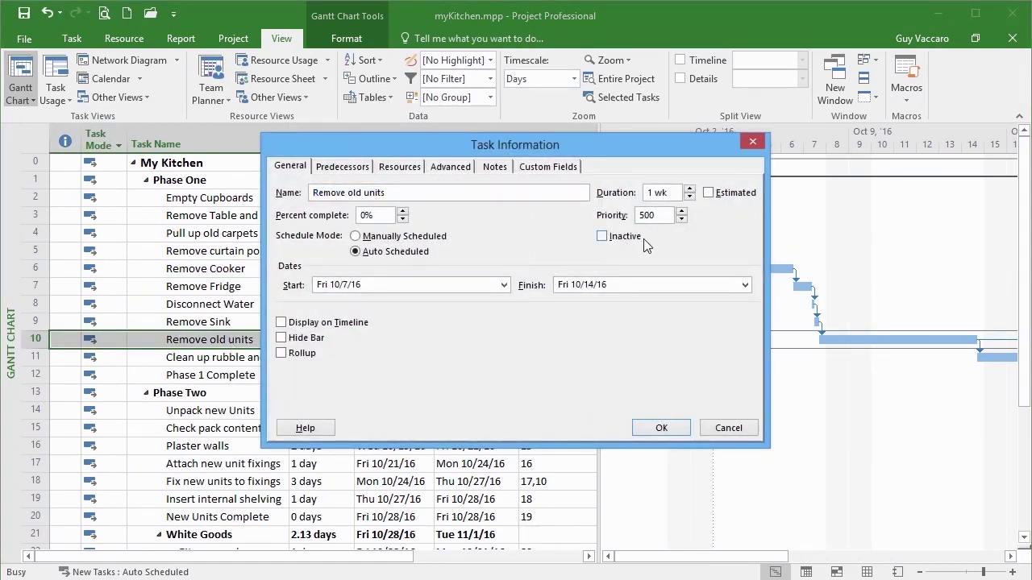
left_click(659, 427)
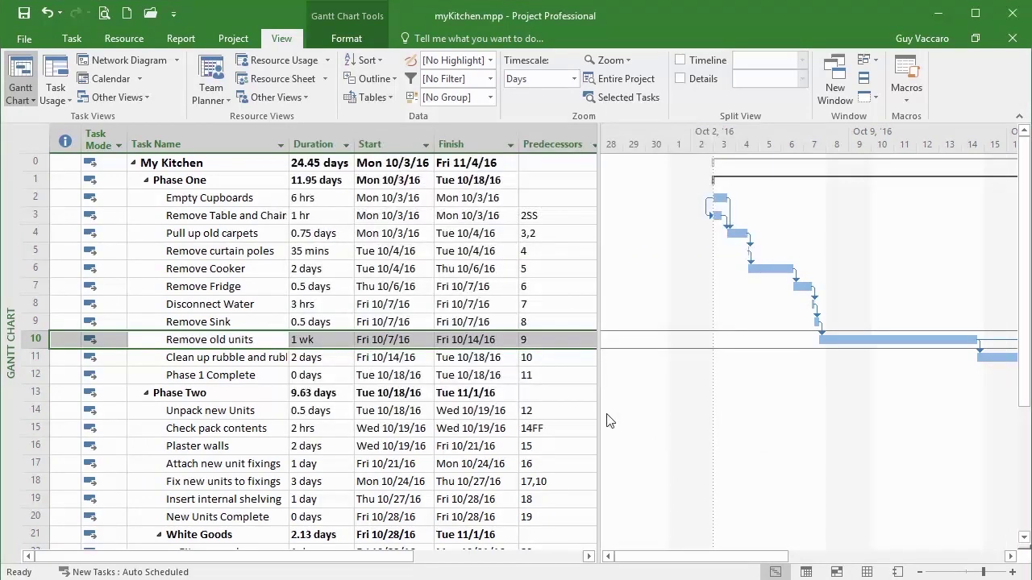
Reapply the Start-then-Priority sort with the outline structure kept.
left_click(379, 64)
left_click(390, 175)
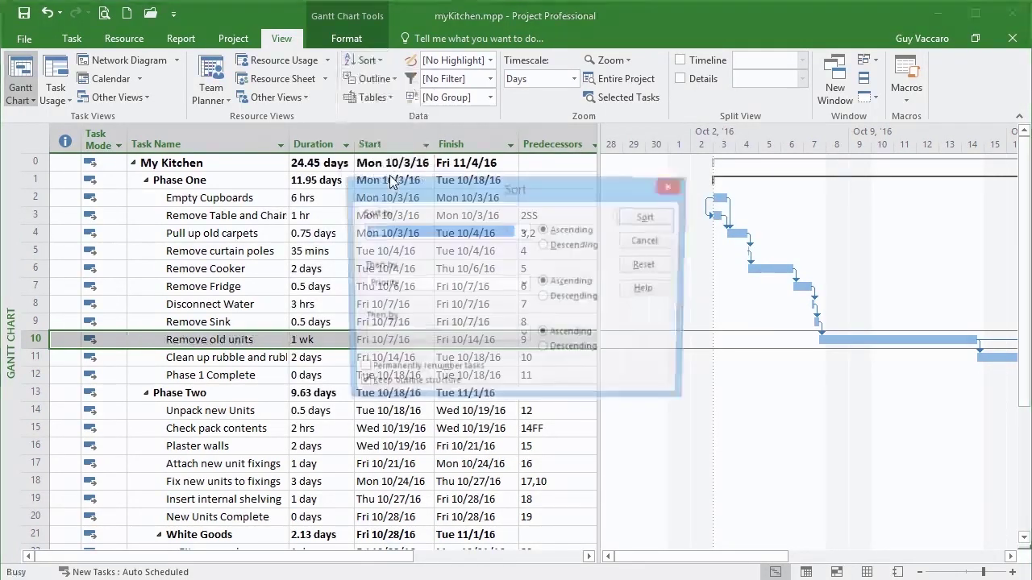
left_click_drag(477, 197, 745, 195)
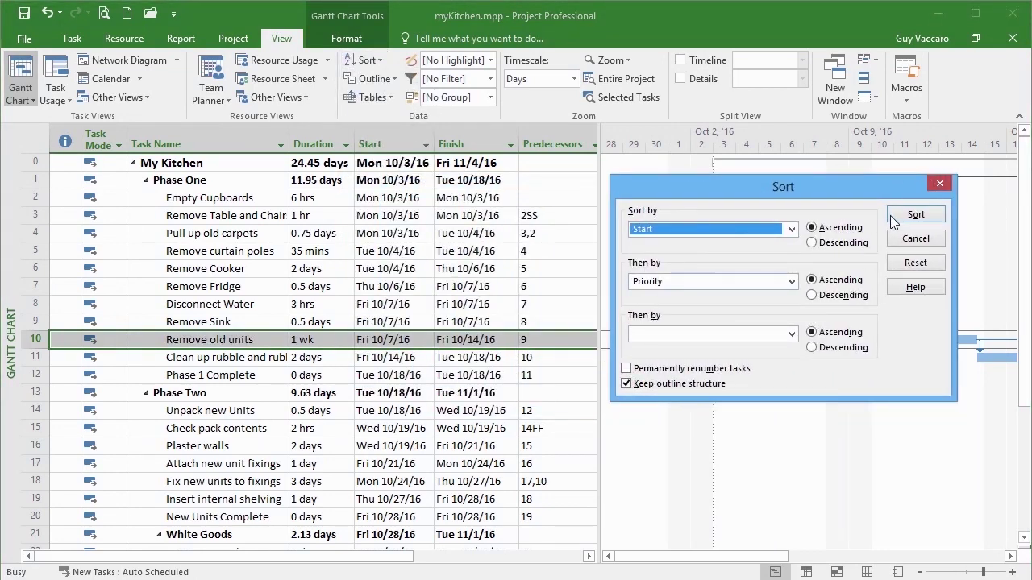
left_click(917, 216)
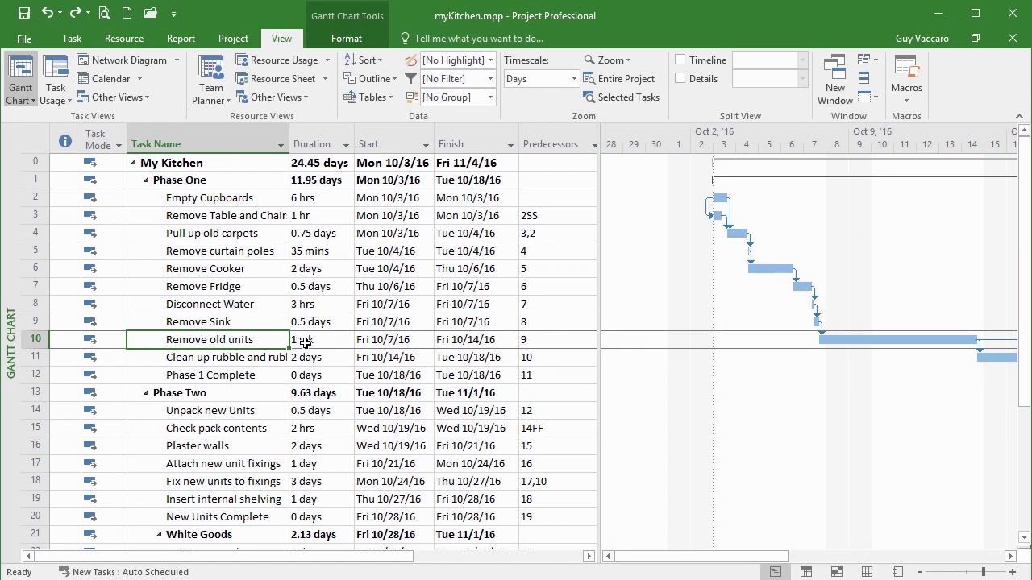
Change the Remove Sink and Remove old units predecessors to 8SS and 9SS.
left_click(390, 304)
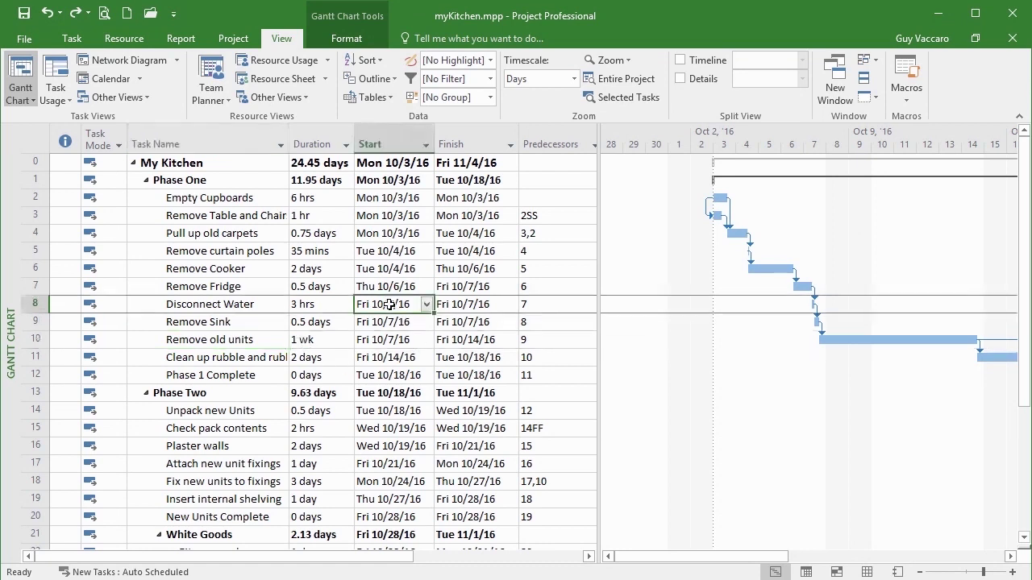
left_click(390, 339)
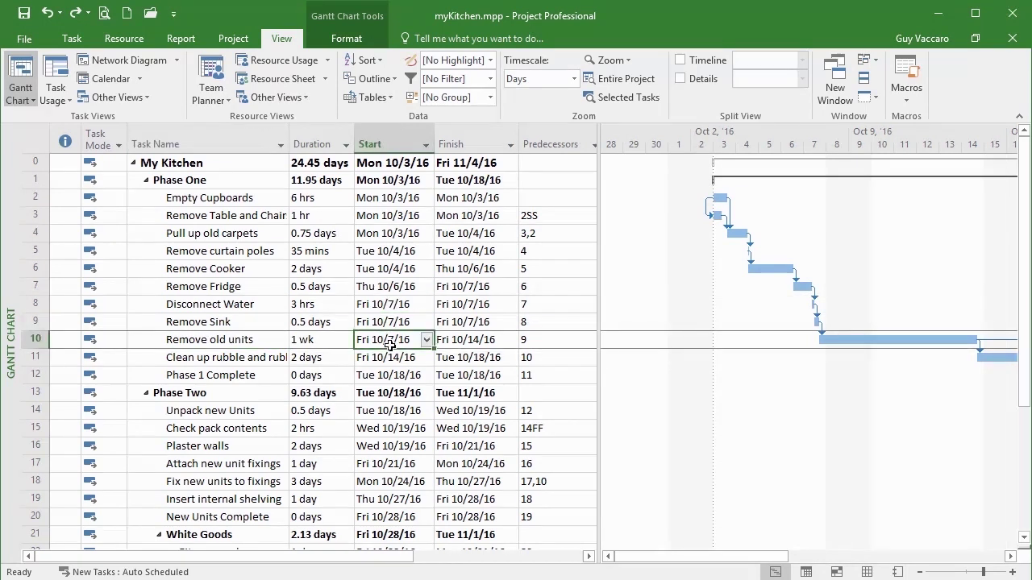
left_click(407, 307)
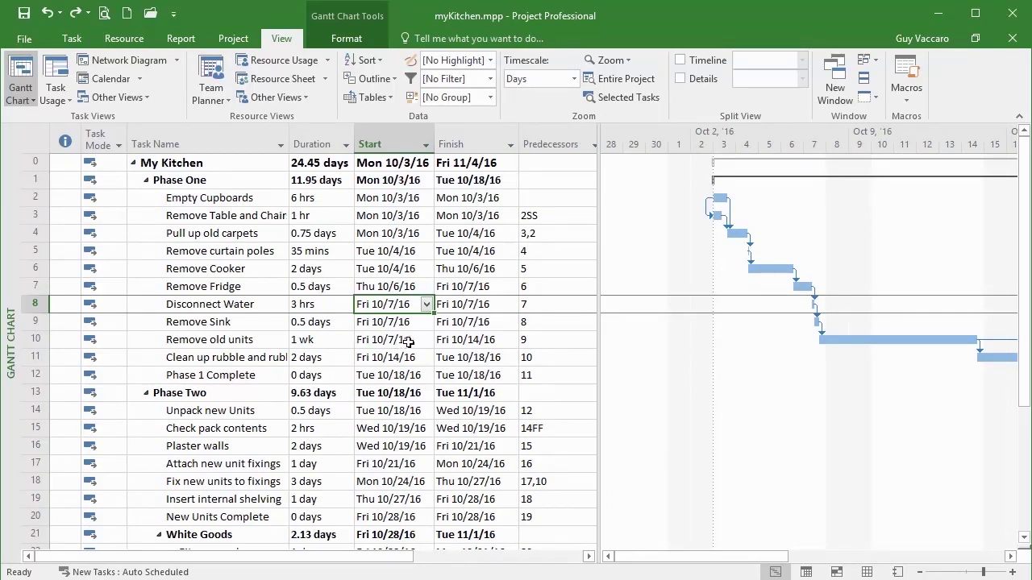
left_click(545, 323)
left_click(545, 324)
type("ss")
key("F2")
type("ss")
key("Return")
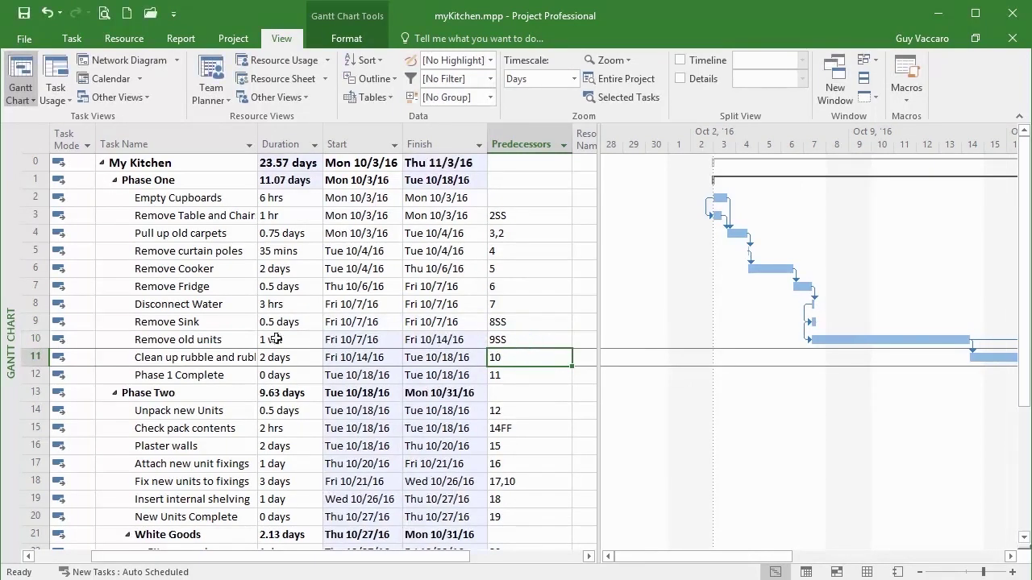
Sort by Start then Priority descending, then undo the sort and the SS links.
left_click(344, 304)
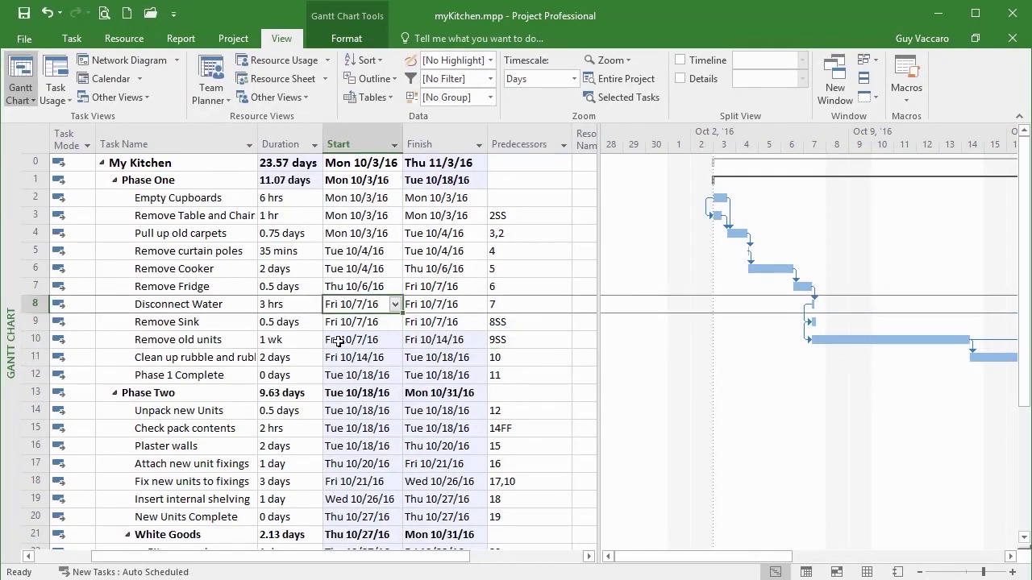
left_click(365, 60)
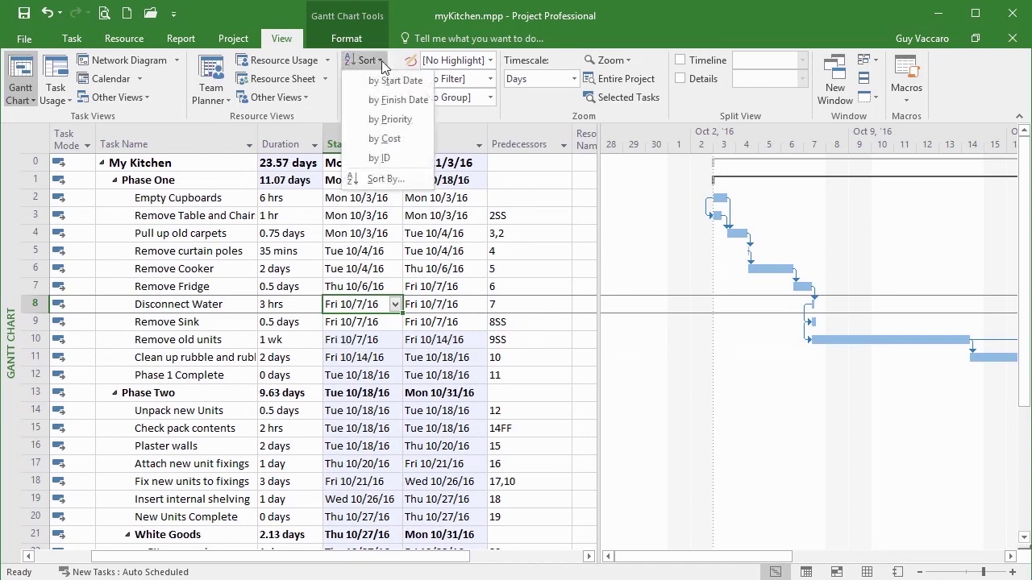
left_click(362, 178)
left_click_drag(545, 189, 891, 192)
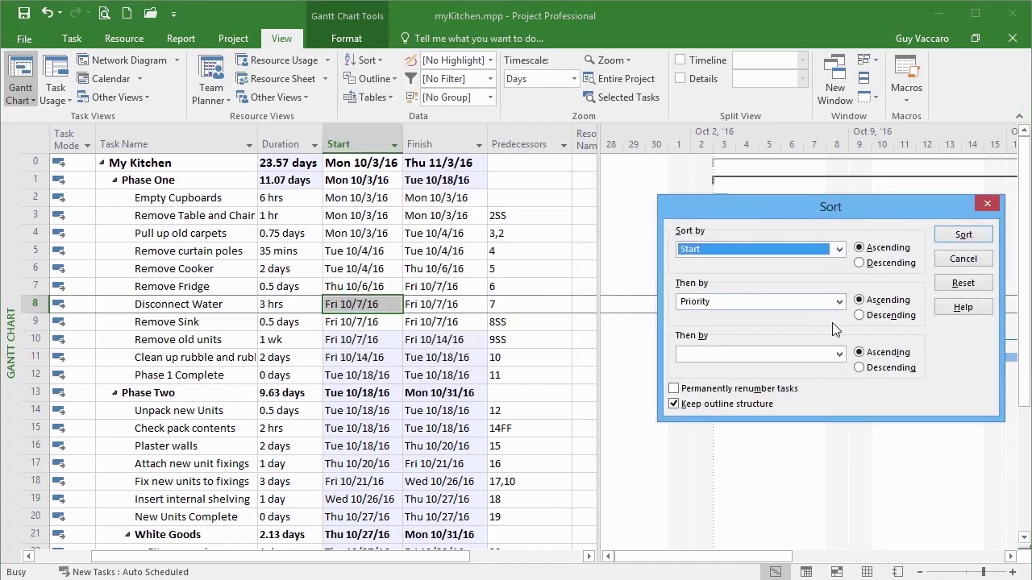
left_click(860, 316)
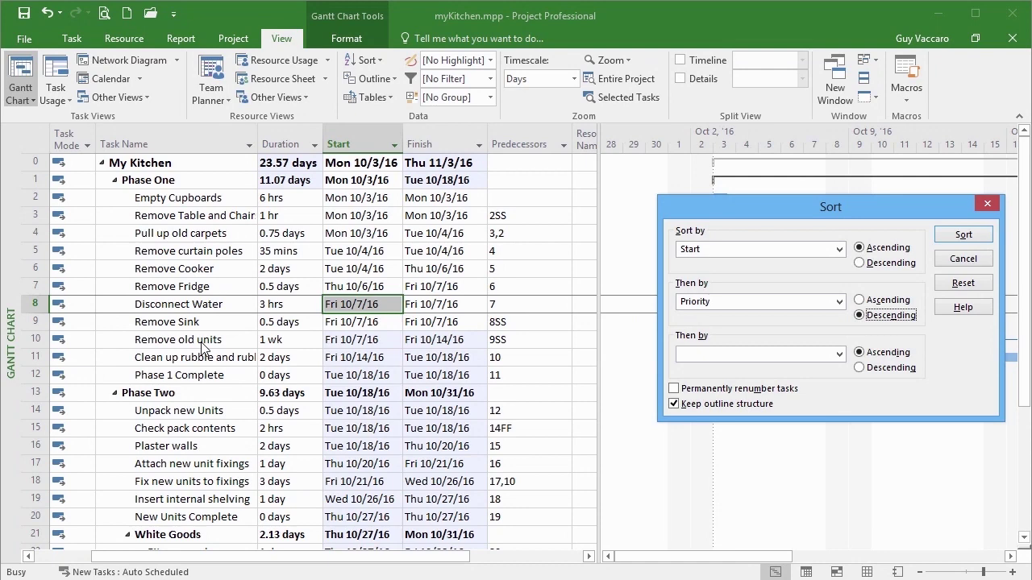
left_click(966, 235)
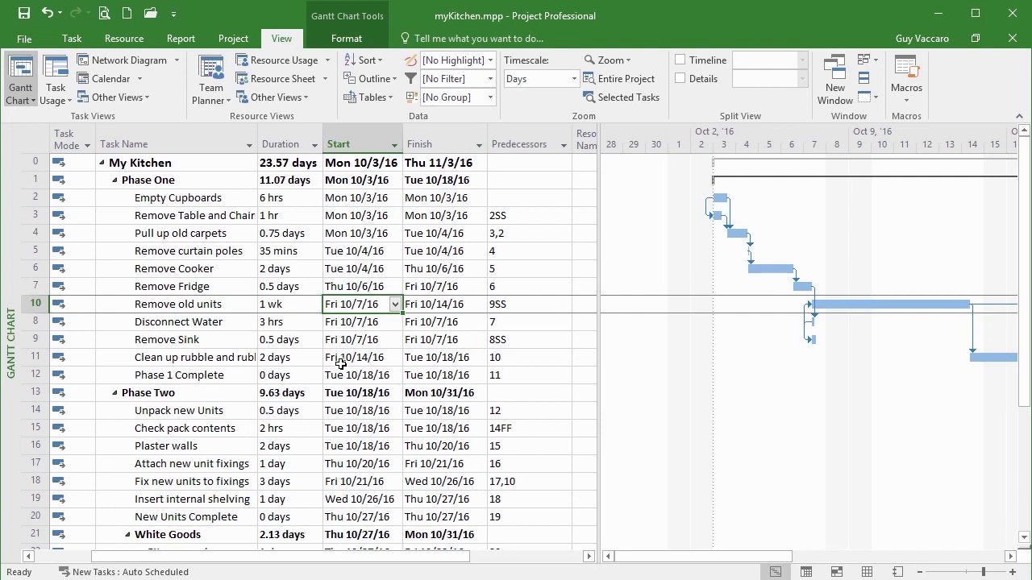
key("ctrl+z")
key("ctrl+z")
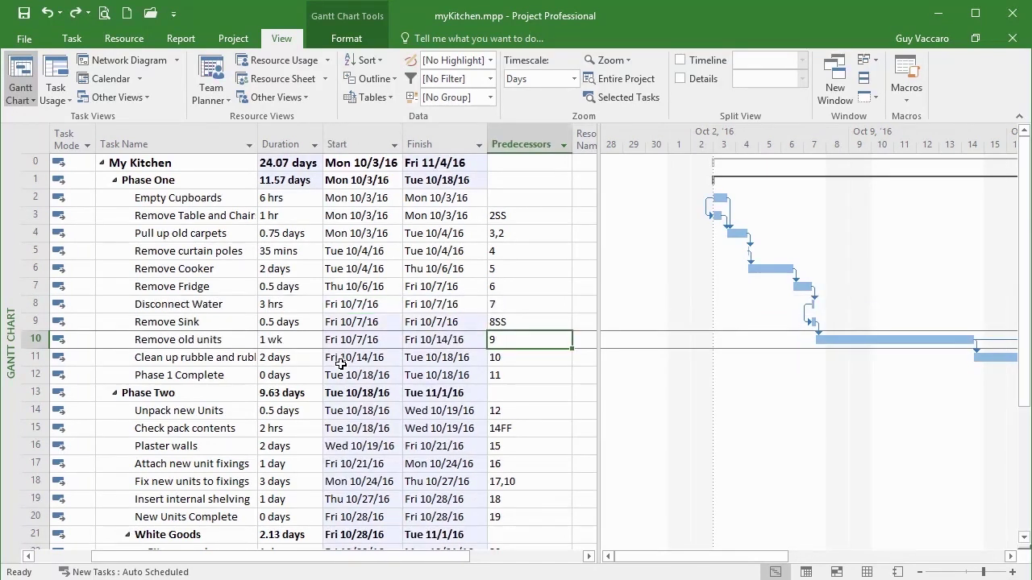
key("ctrl+z")
key("ctrl+z")
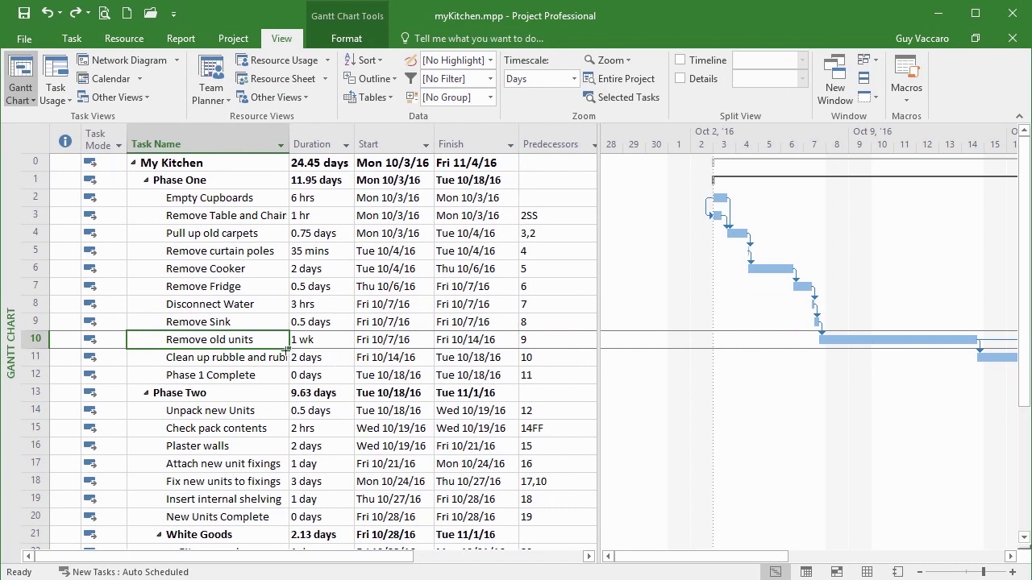
left_click(379, 59)
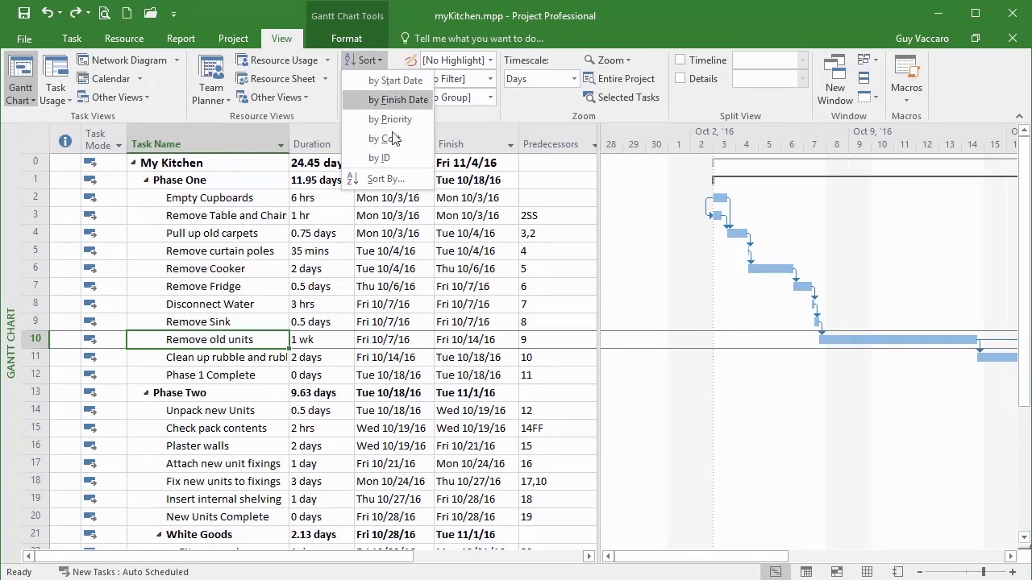
left_click(386, 175)
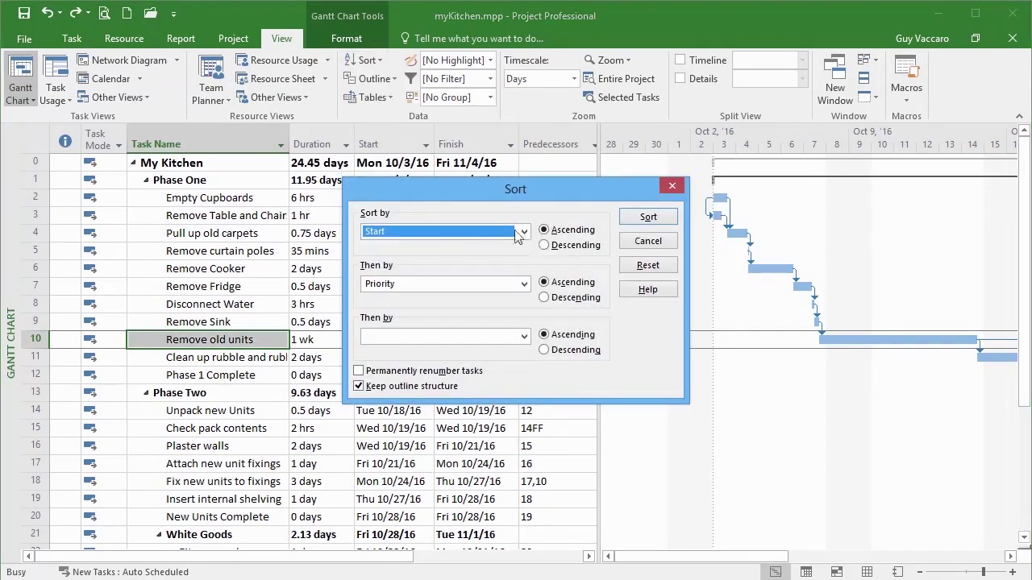
left_click(521, 232)
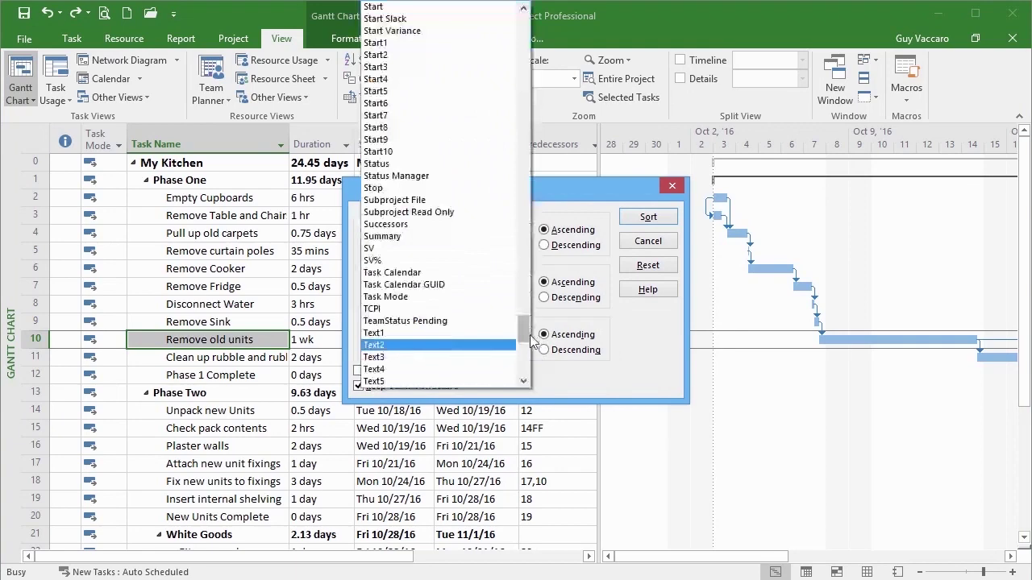
left_click_drag(527, 319, 542, 35)
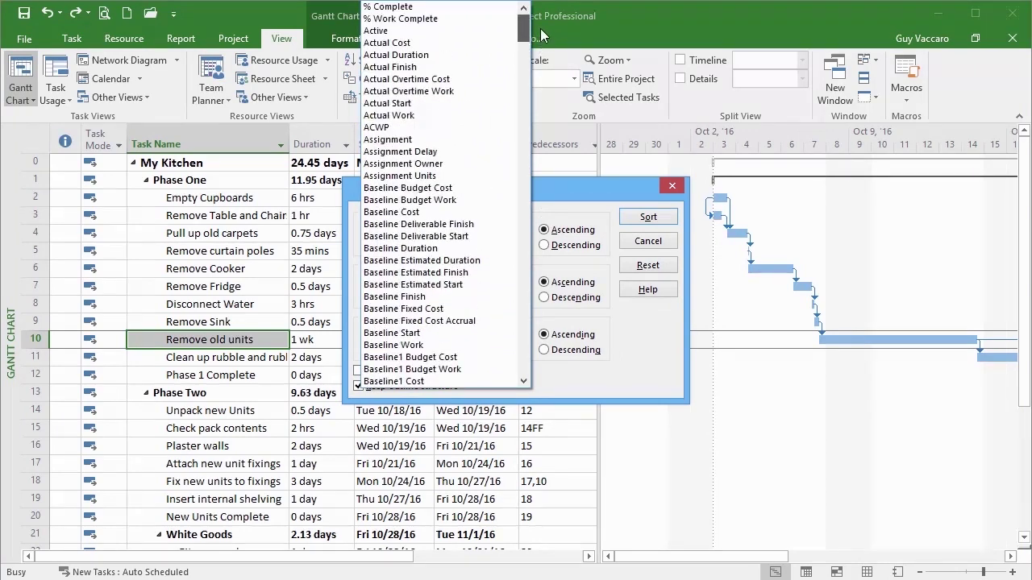
left_click(564, 258)
left_click(631, 241)
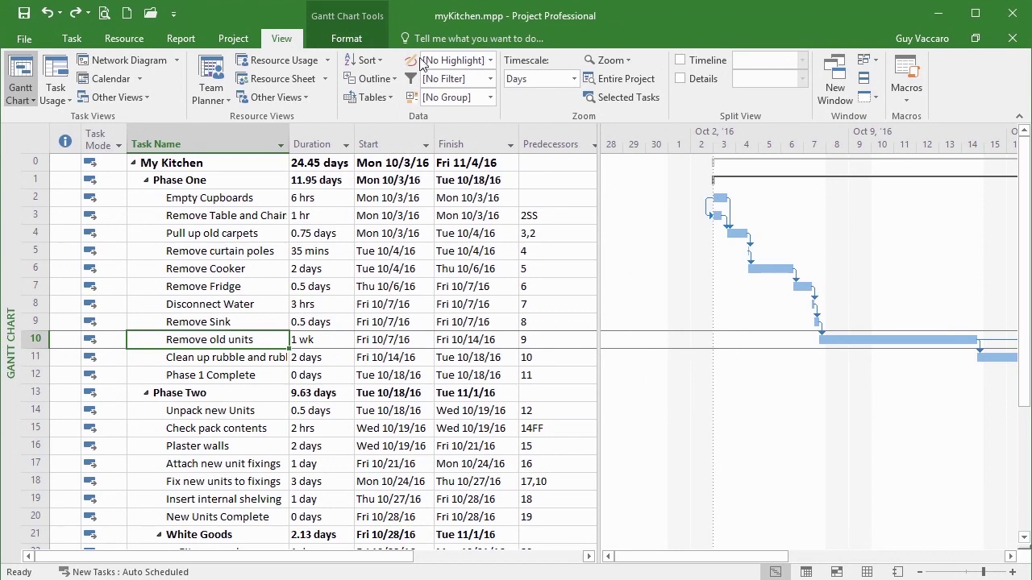
Sort the tasks by Name, then Priority, keeping the outline structure.
left_click(367, 62)
left_click(379, 178)
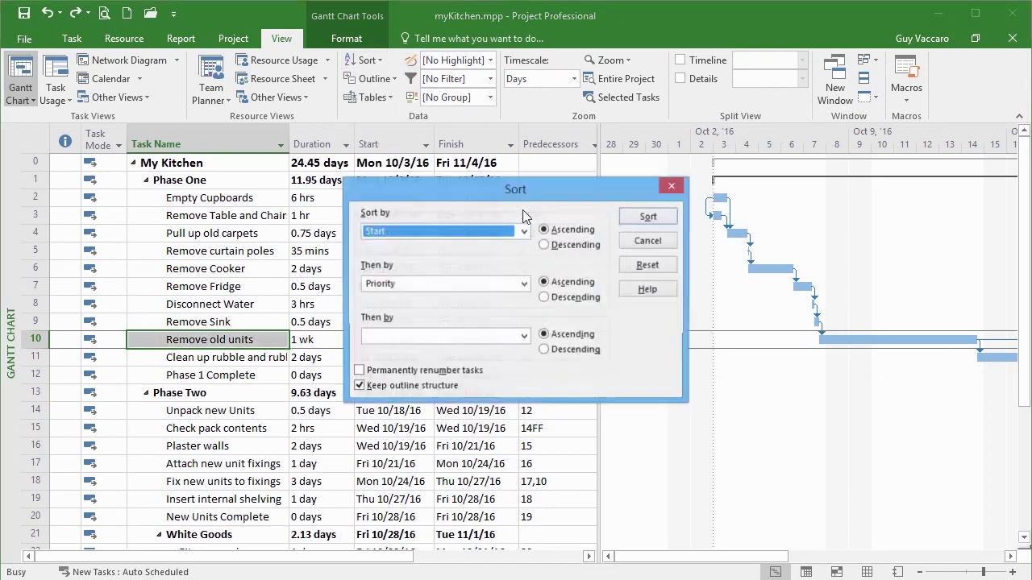
type("Name")
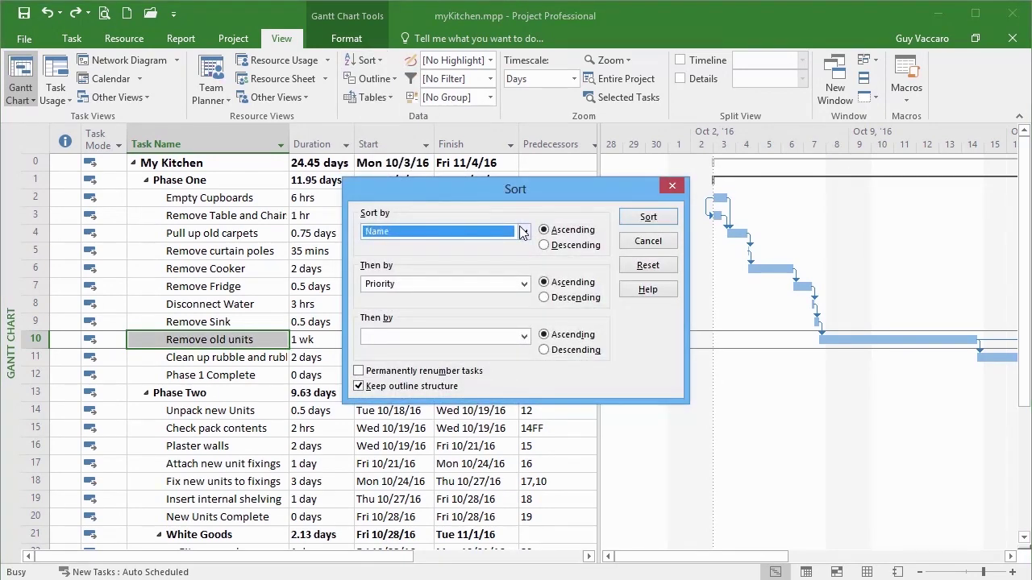
left_click(650, 217)
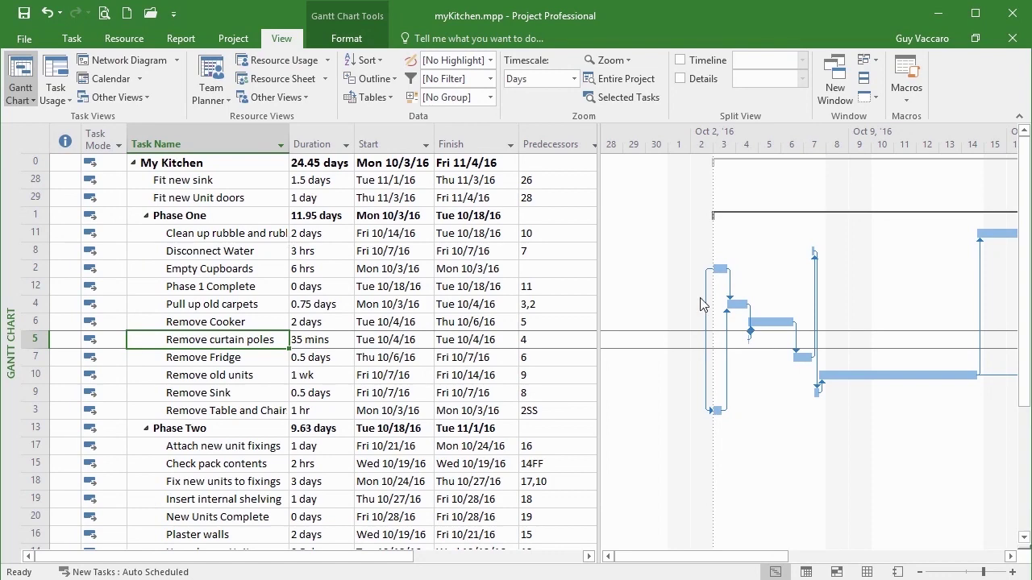
left_click(370, 61)
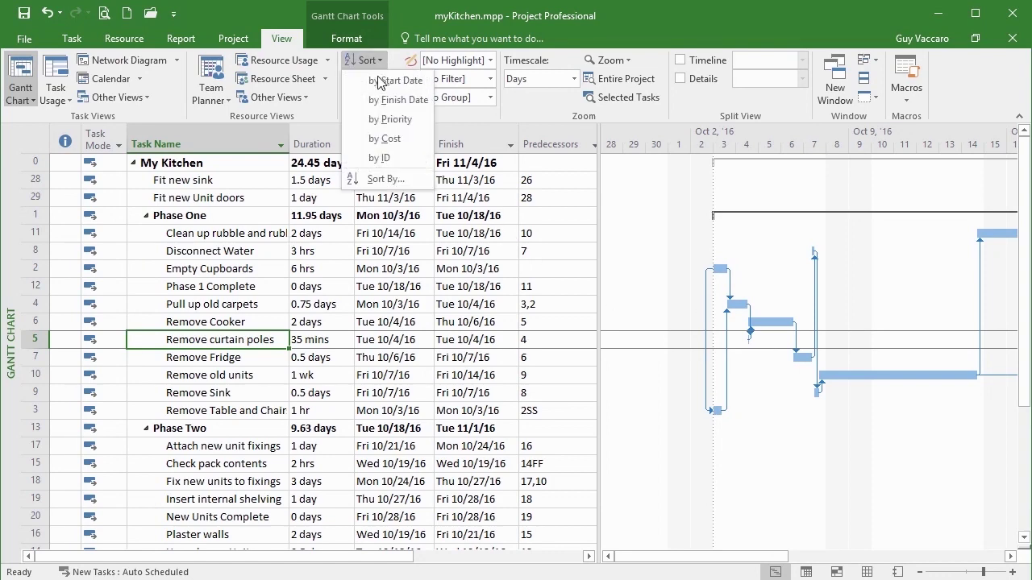
Close the Sort dialog unchanged and sort the tasks back by ID.
left_click(379, 167)
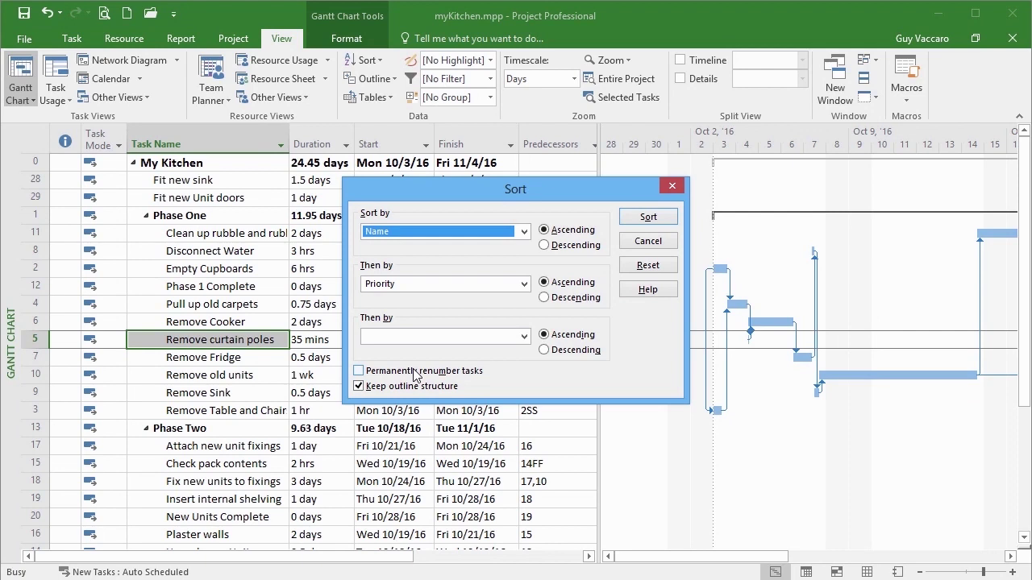
left_click(661, 242)
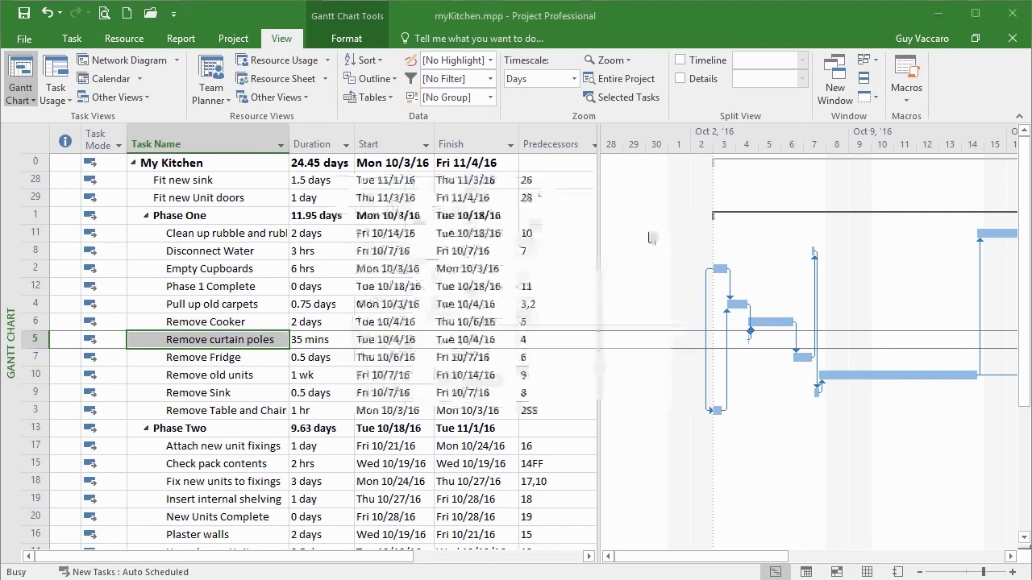
left_click(363, 60)
left_click(379, 158)
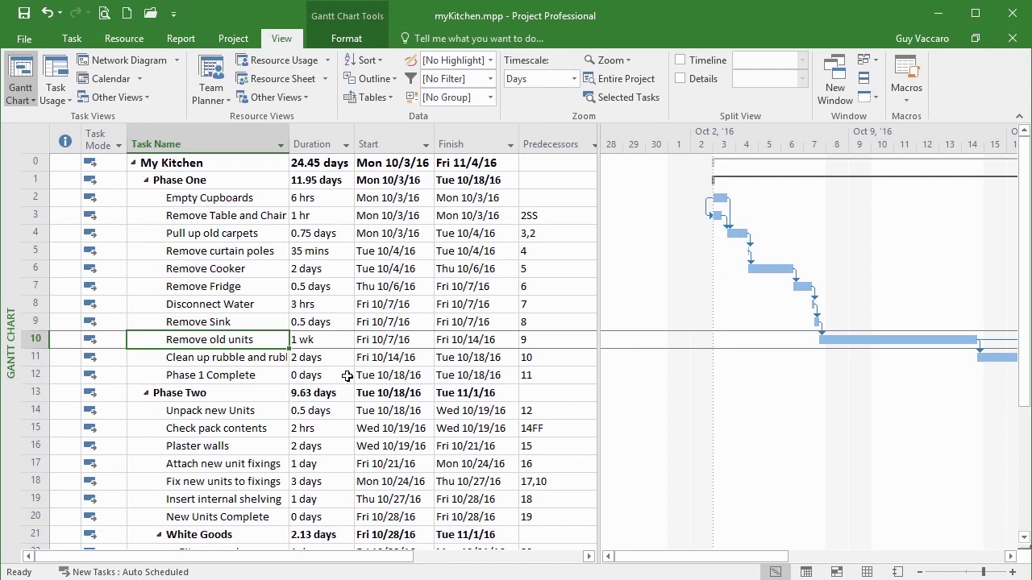
Collapse and expand Phase One twice, ending with rows 2–12 shown.
left_click(147, 183)
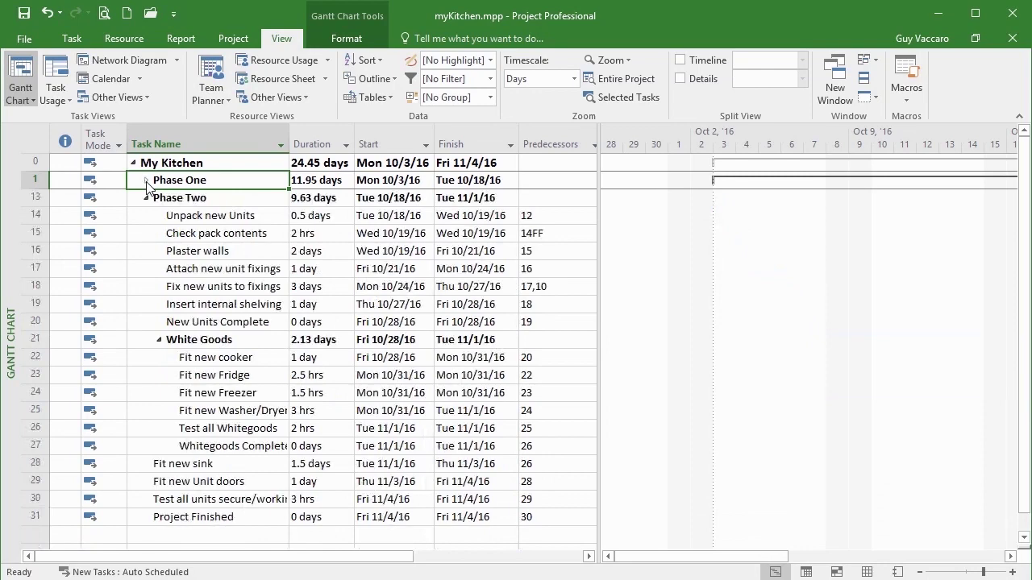
left_click(147, 183)
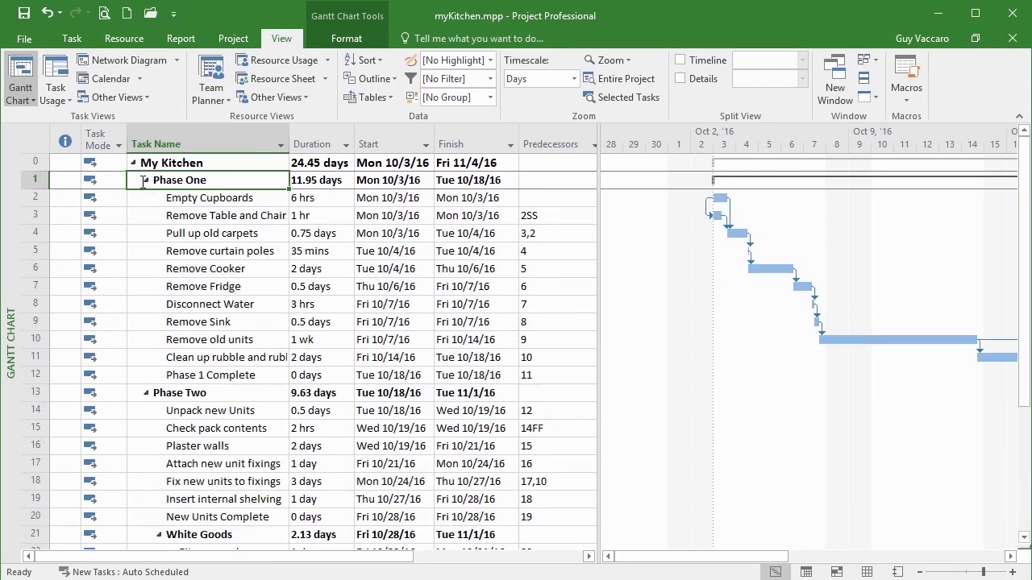
left_click(146, 183)
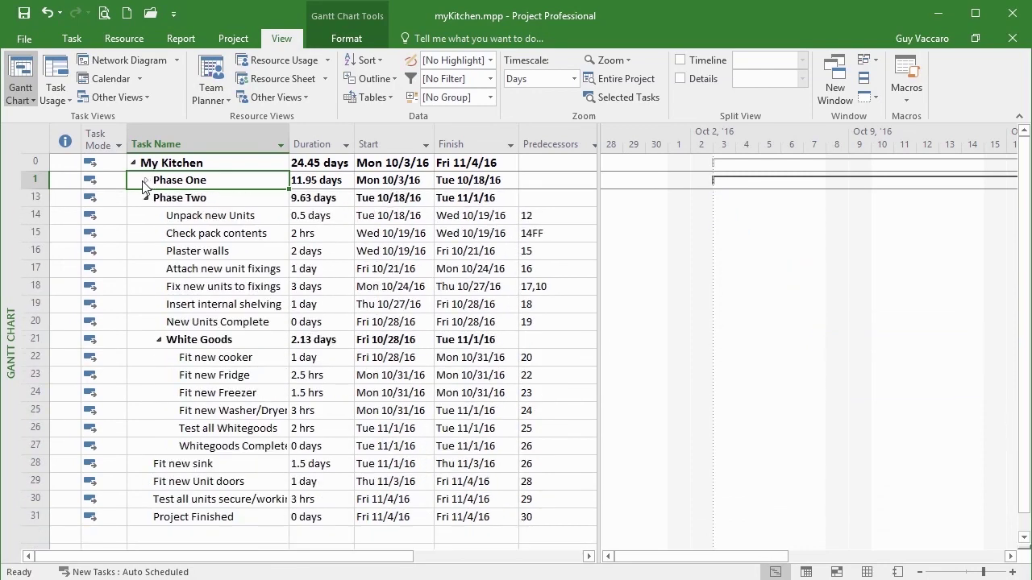
left_click(144, 182)
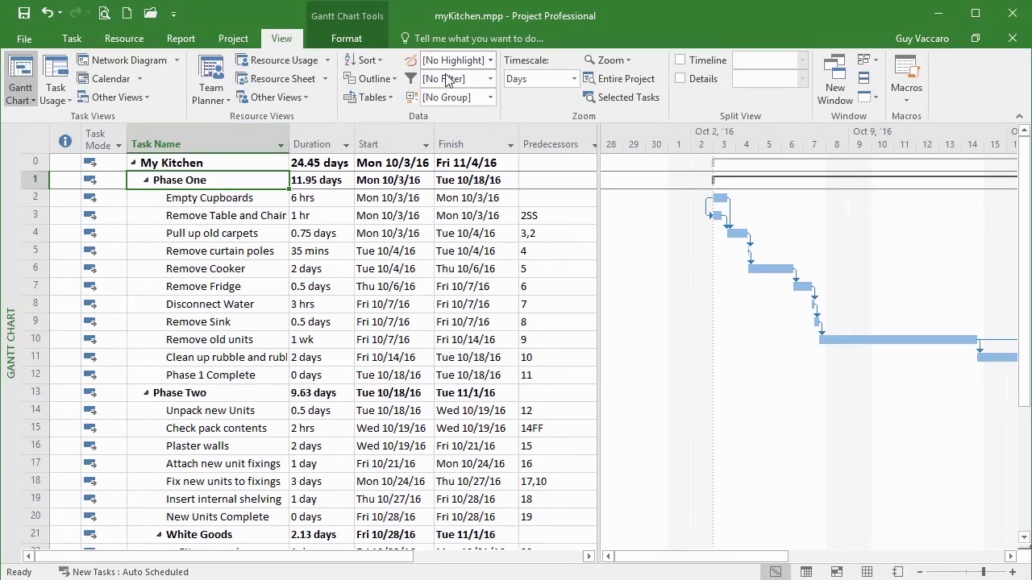
Try the Completed Tasks filter, then the Active Tasks filter, on the task list.
left_click(491, 79)
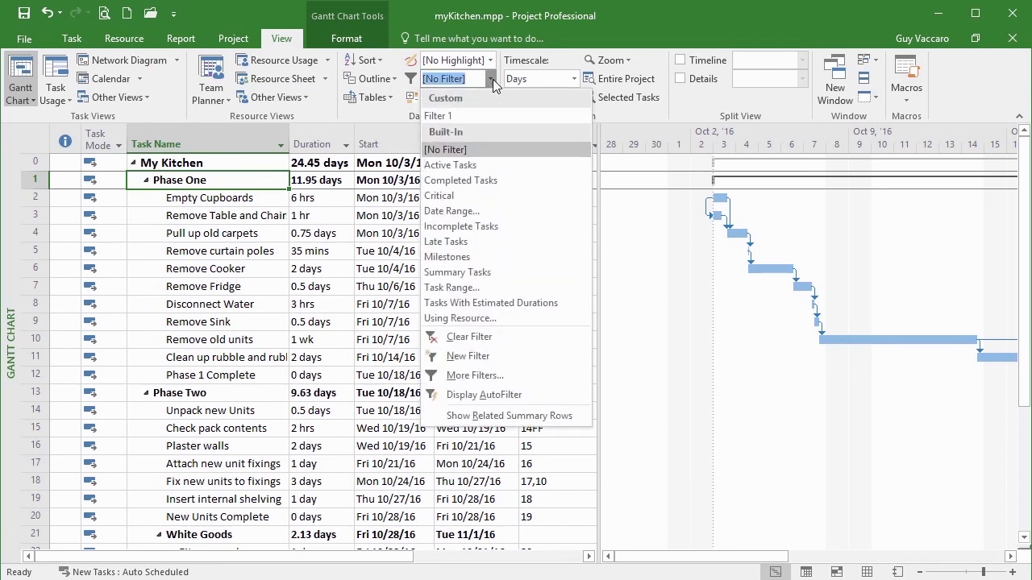
left_click(484, 178)
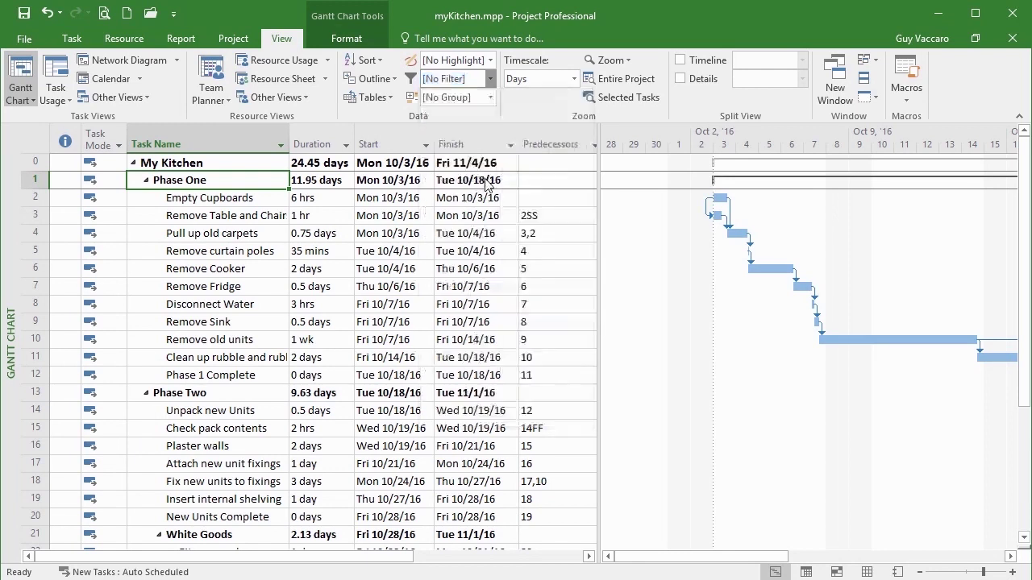
left_click(490, 80)
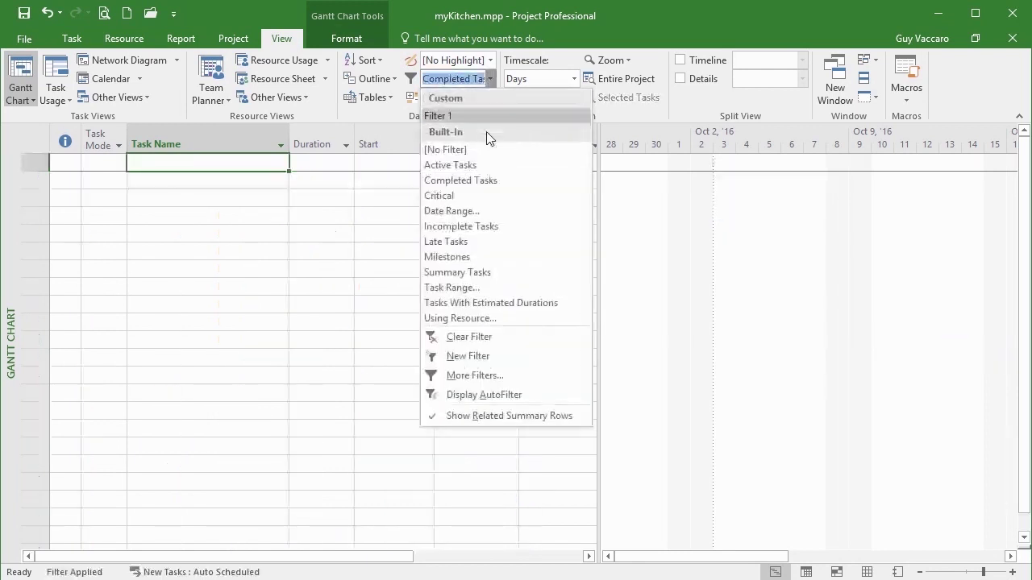
left_click(484, 164)
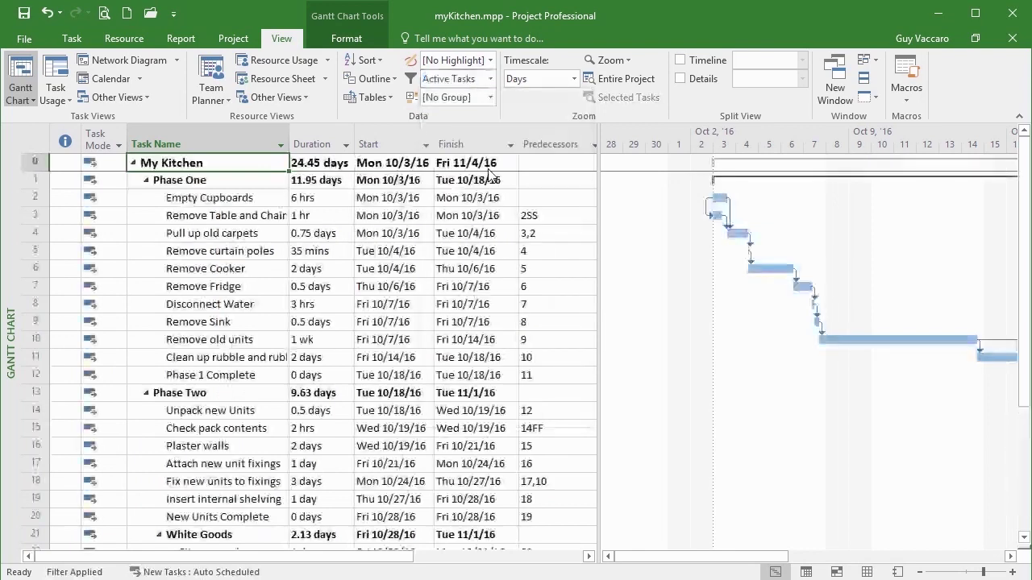
Apply the Critical filter so only critical tasks show, hiding Remove Table and Chair.
left_click(490, 79)
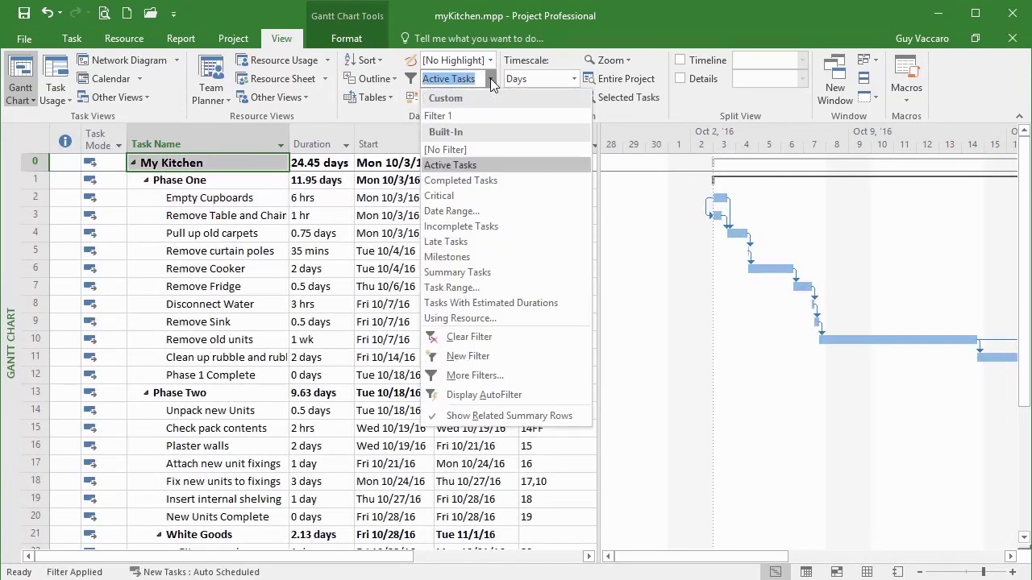
left_click(491, 197)
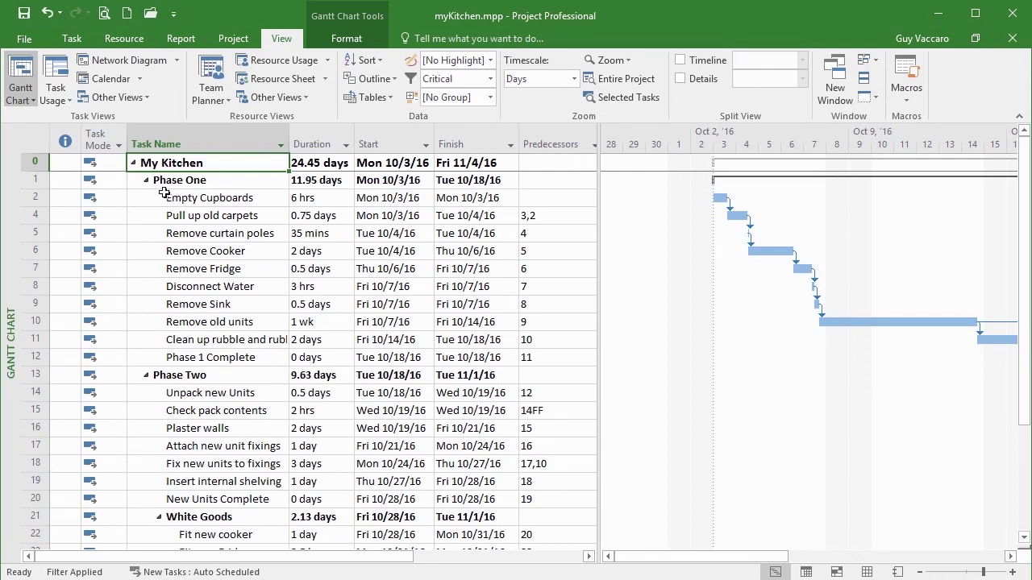
left_click(490, 78)
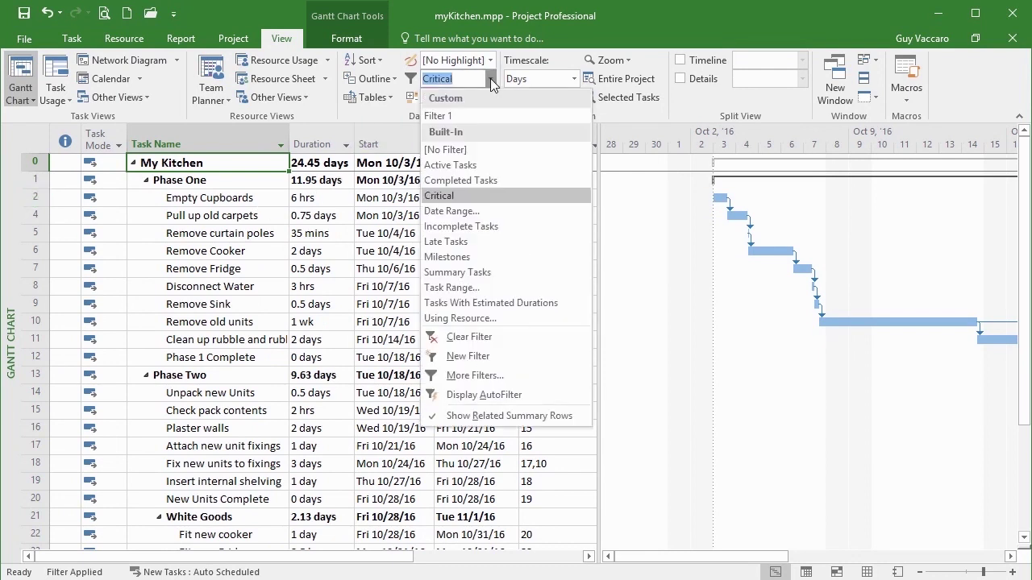
left_click(468, 211)
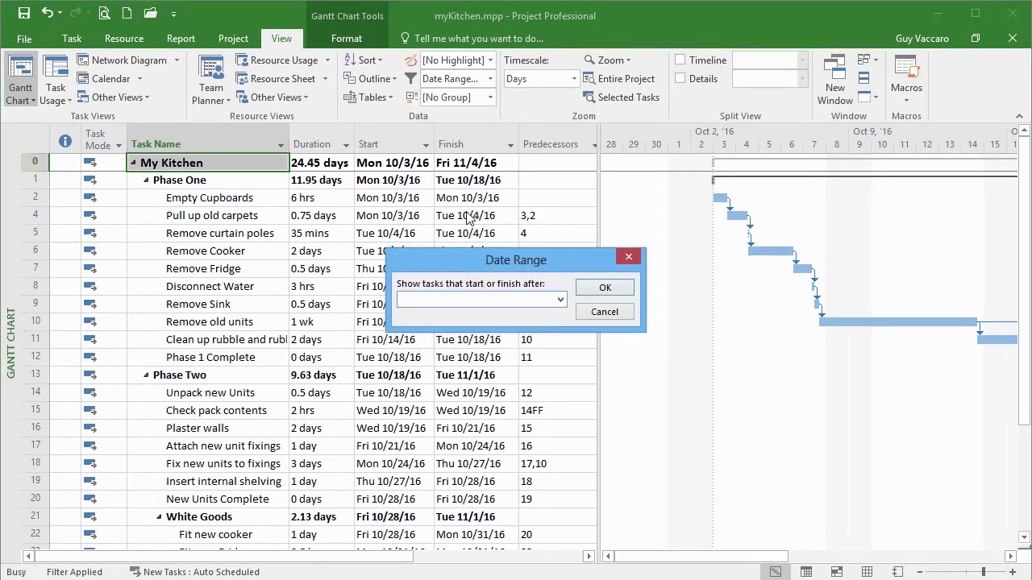
Set the Date Range filter's start date to Mon 10/10/16.
left_click(561, 300)
left_click(556, 318)
left_click(556, 318)
left_click(556, 318)
left_click(557, 319)
left_click(558, 319)
left_click(557, 320)
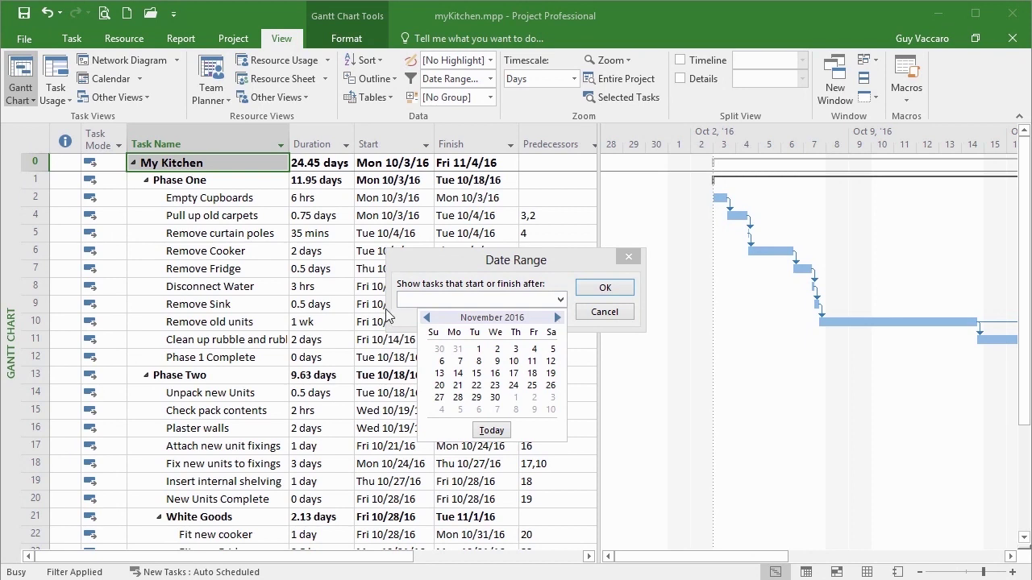
left_click(427, 318)
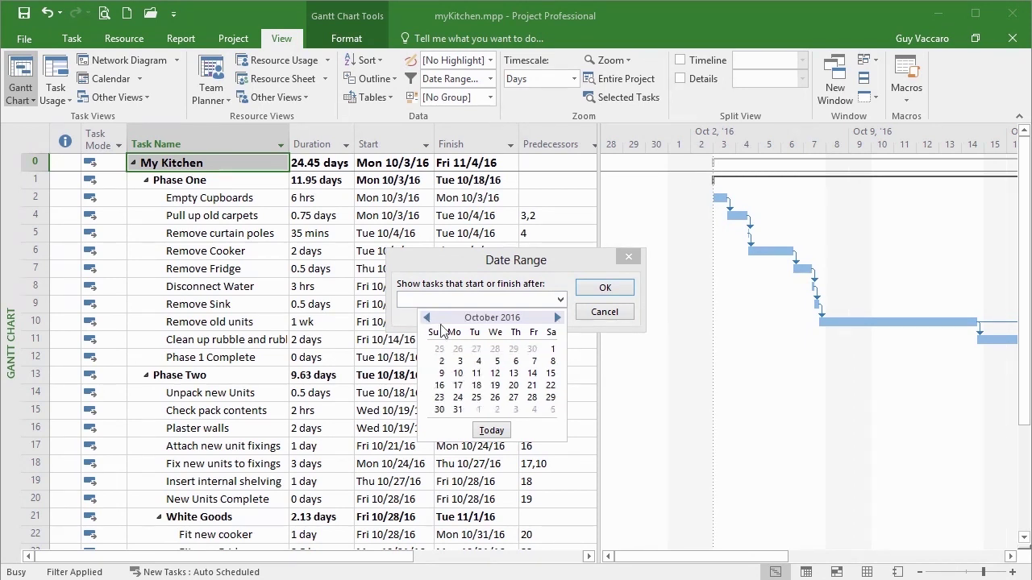
left_click(456, 375)
left_click(597, 292)
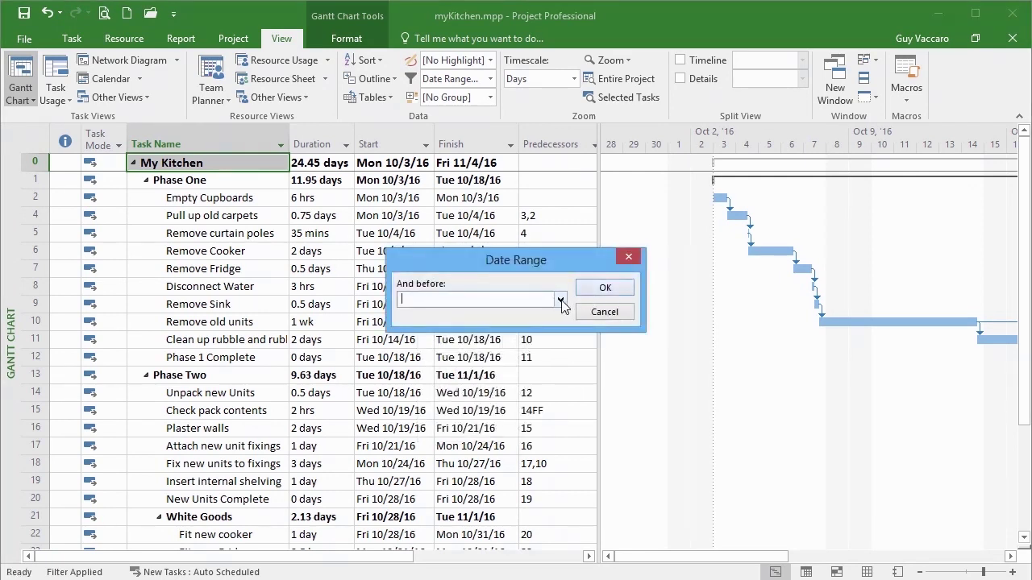
Set the end date to Fri 10/14/16 and apply, leaving Remove old units and Clean up rubble.
left_click(560, 300)
left_click(558, 317)
left_click(558, 318)
left_click(558, 318)
left_click(434, 320)
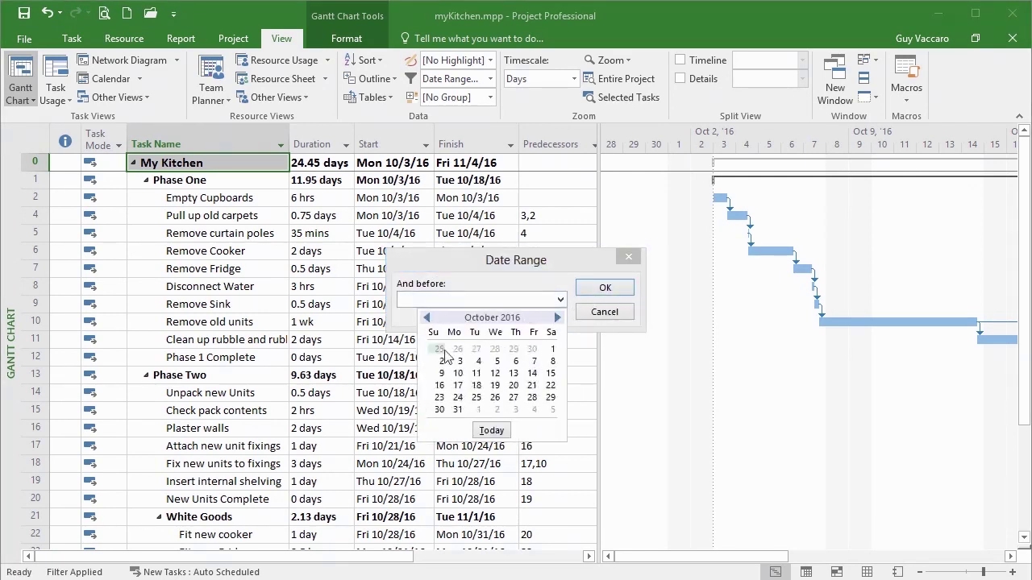
left_click(532, 373)
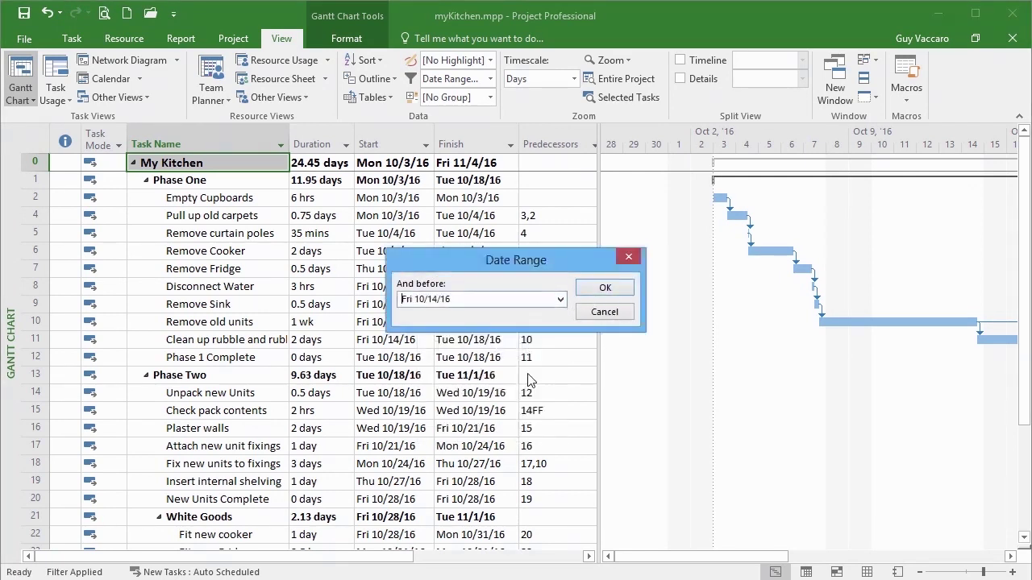
left_click(605, 289)
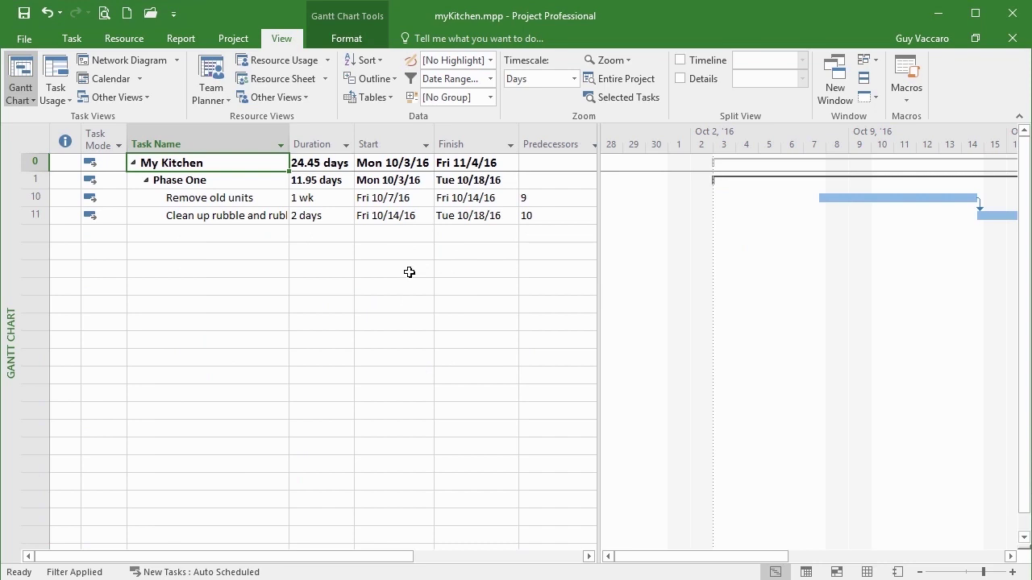
left_click(494, 80)
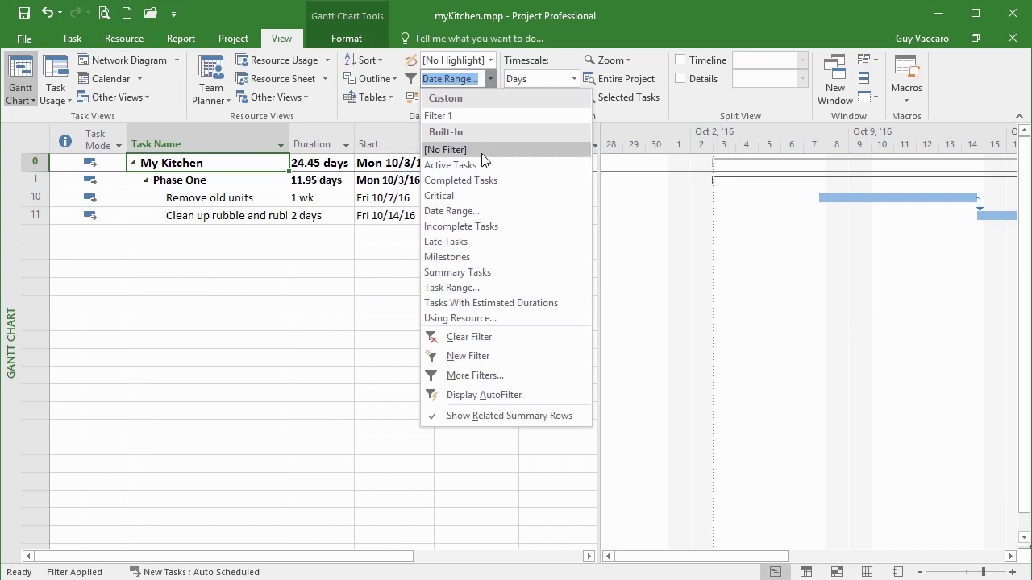
Choose [No Filter] so all Phase One and Phase Two tasks show again.
left_click(484, 154)
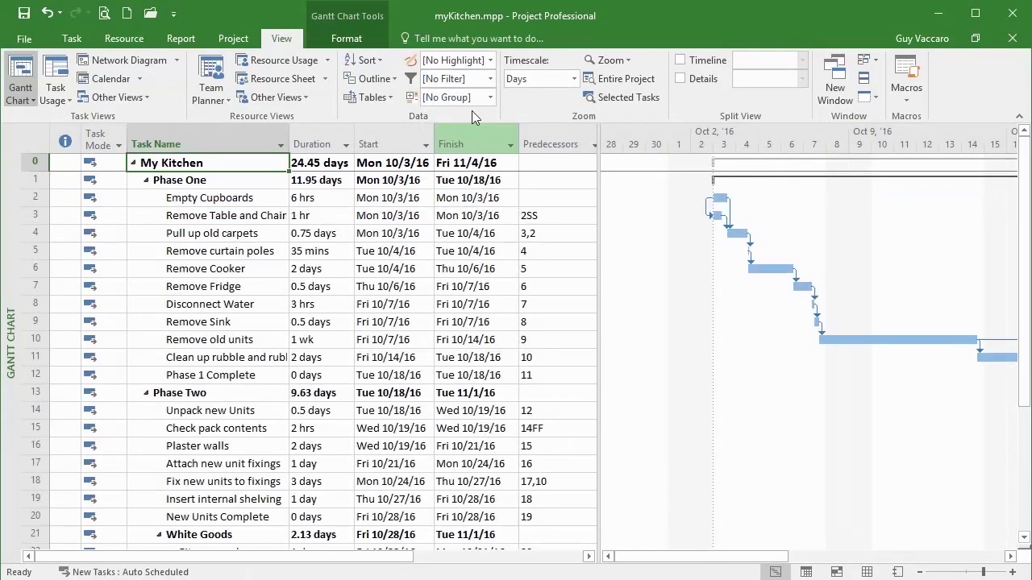
left_click(493, 79)
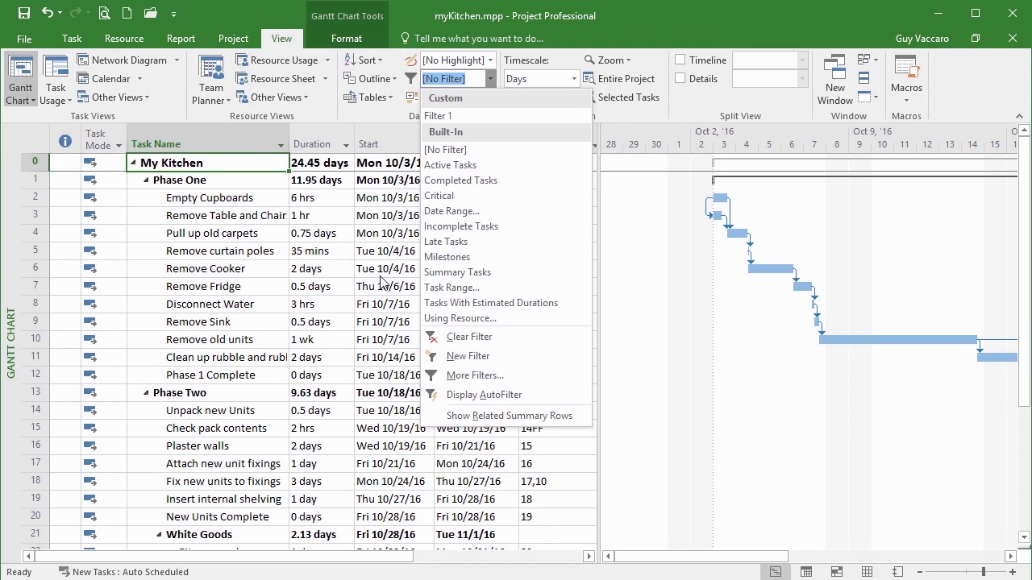
left_click(382, 58)
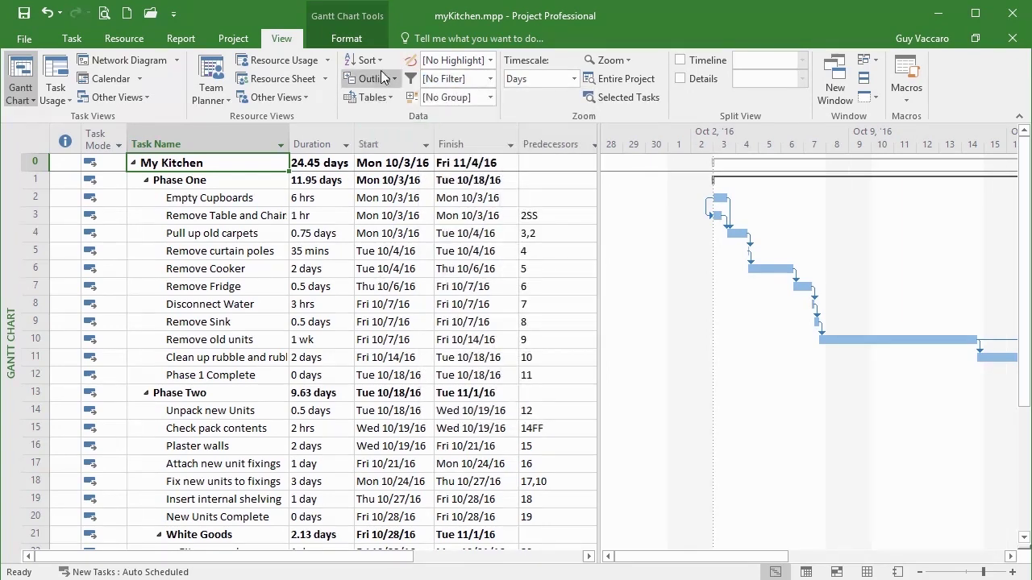
left_click(382, 58)
left_click(382, 59)
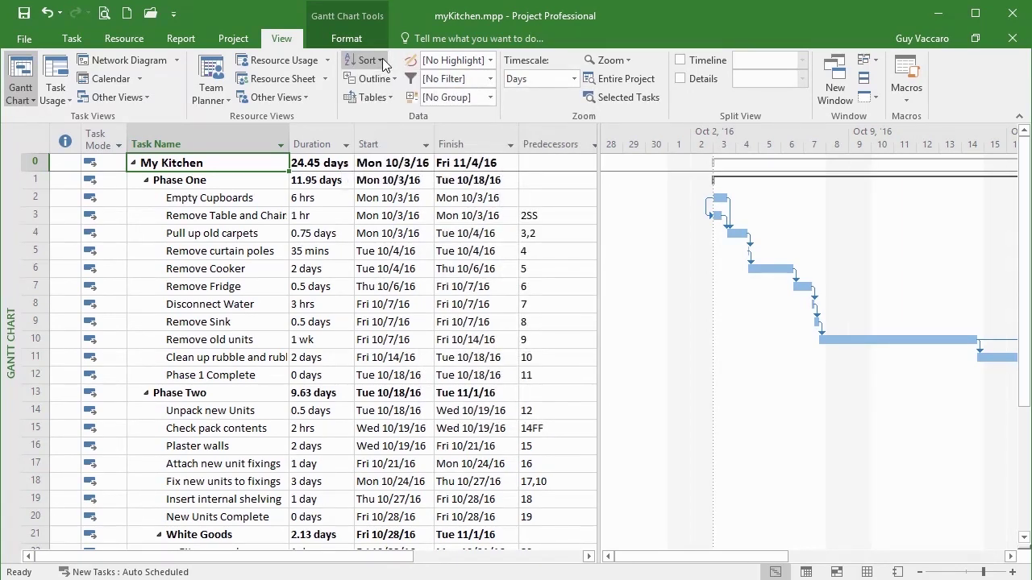
left_click(489, 79)
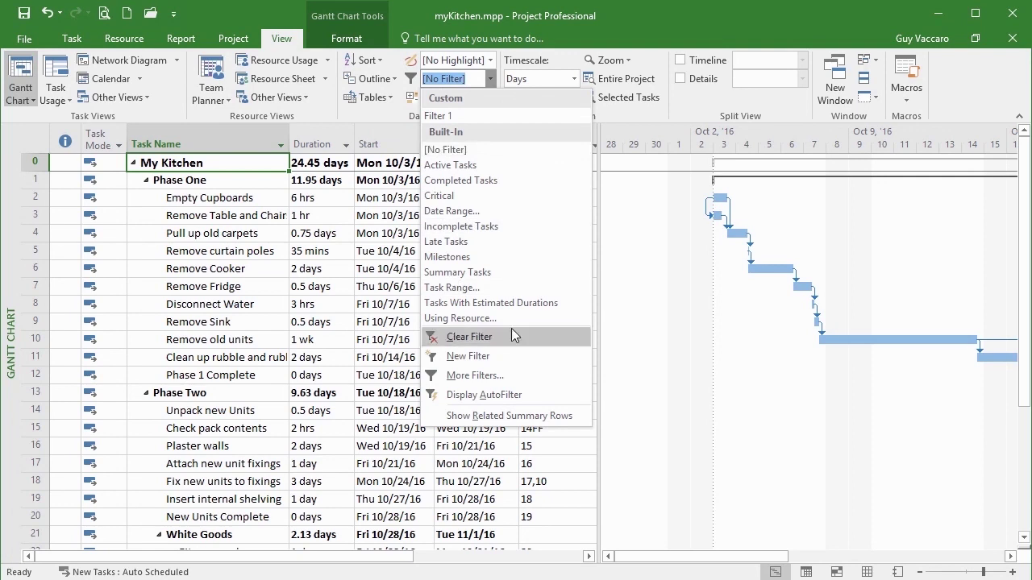